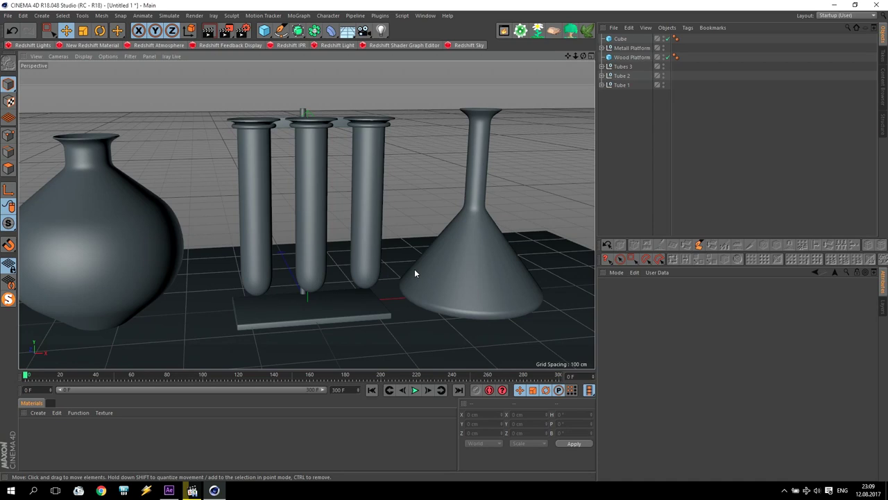
- Play and pause the video of the finished render for reference
click(193, 490)
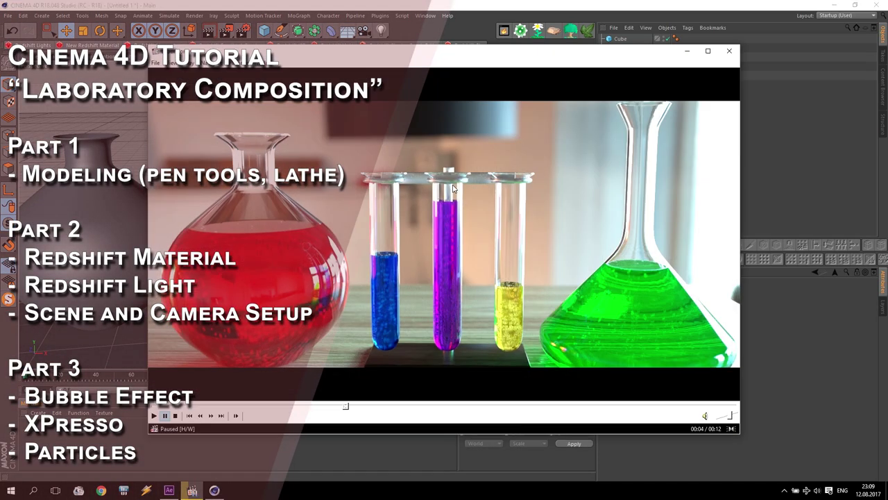
click(552, 232)
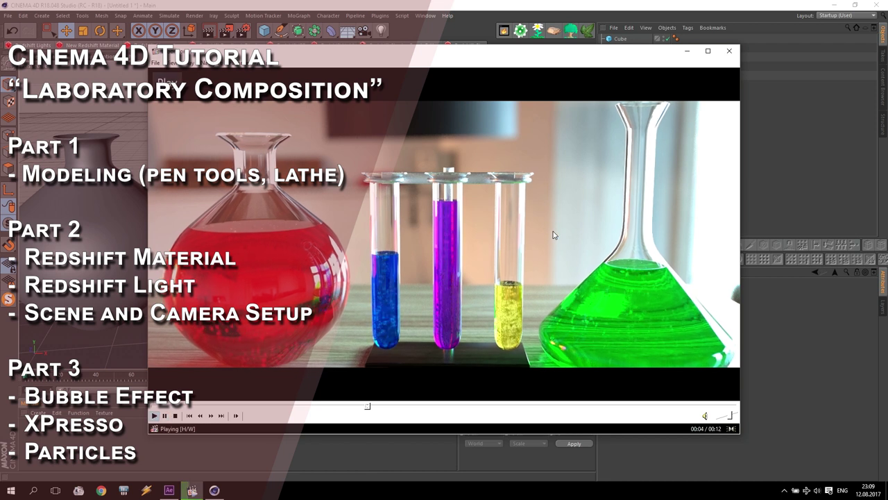
click(553, 232)
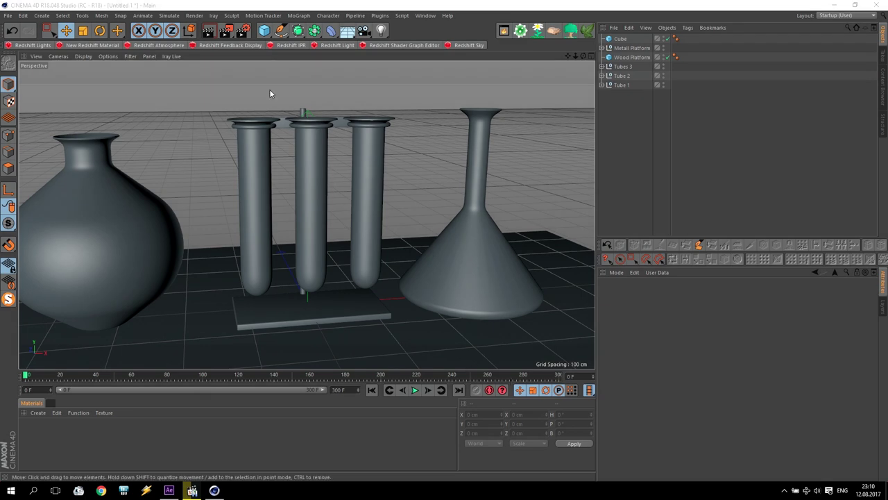
- Review the render settings: Redshift as renderer, basic sampling and system pages
click(245, 29)
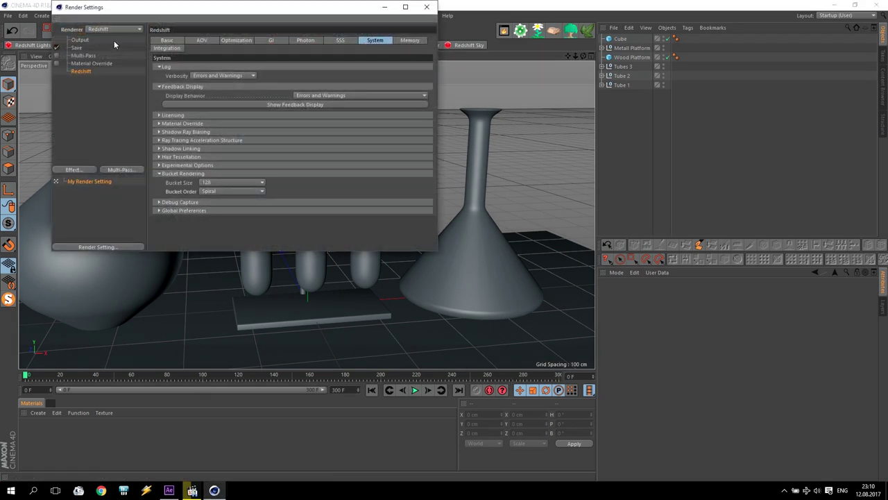
click(102, 29)
click(104, 82)
click(82, 74)
click(178, 40)
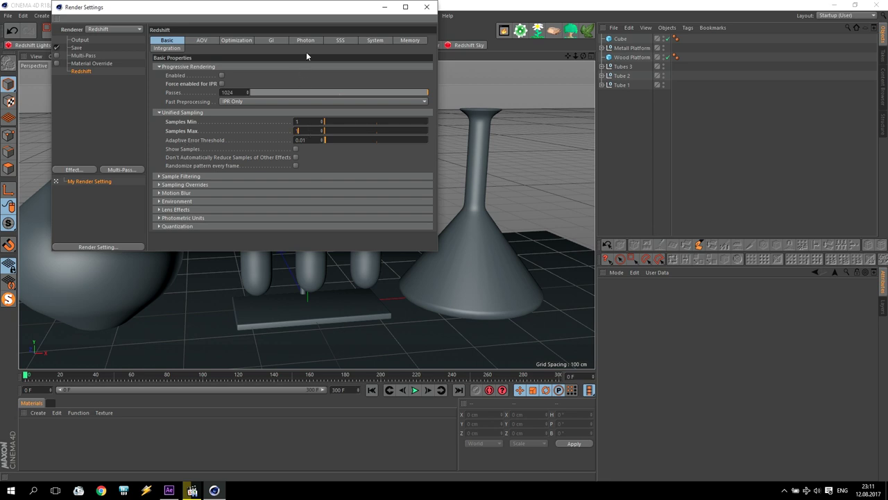
click(375, 41)
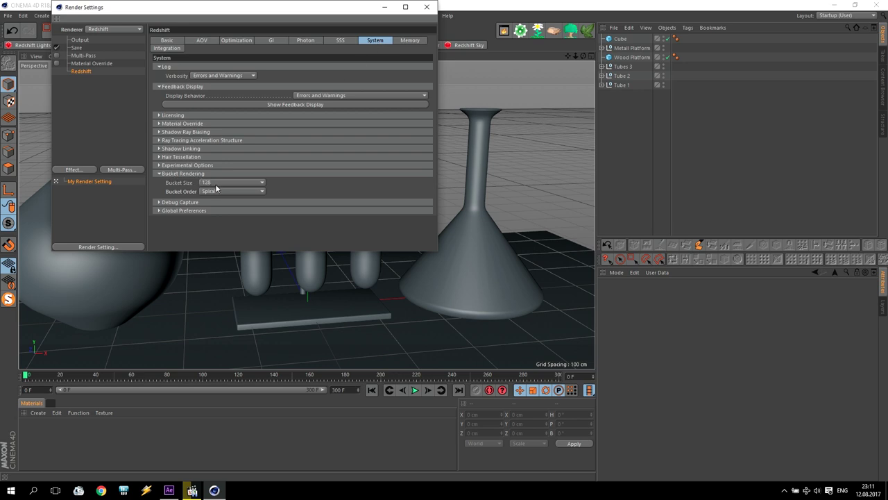
click(430, 8)
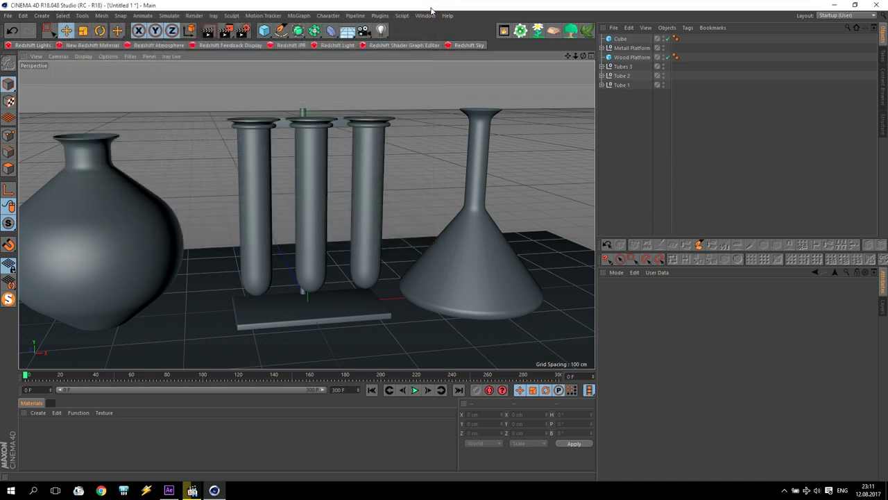
- Add an RS Dome Light to the scene and select it
click(31, 45)
mouse_move(68, 50)
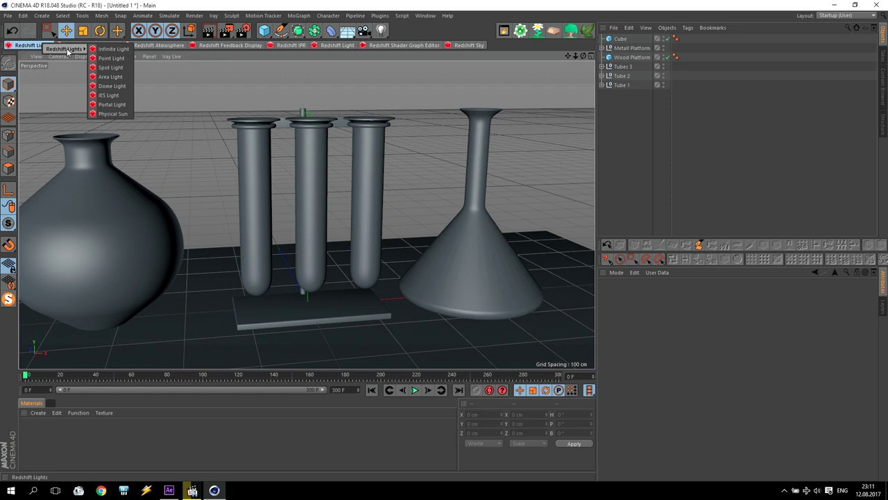
click(109, 86)
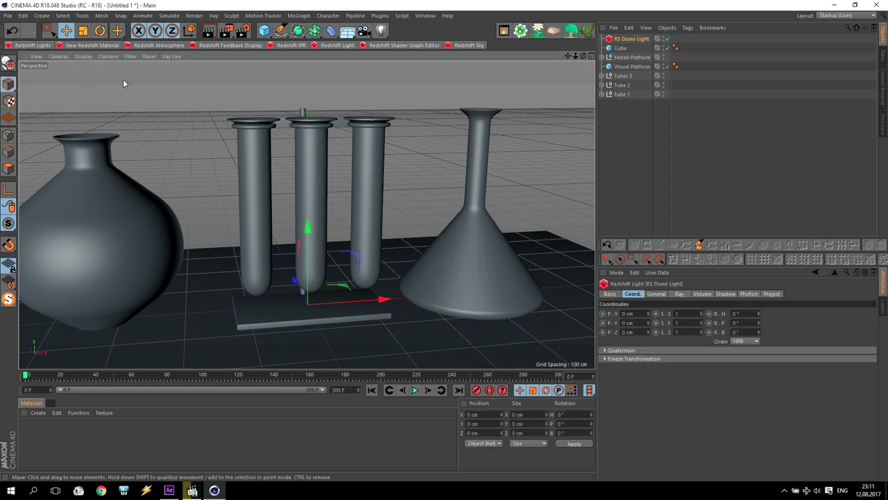
click(631, 40)
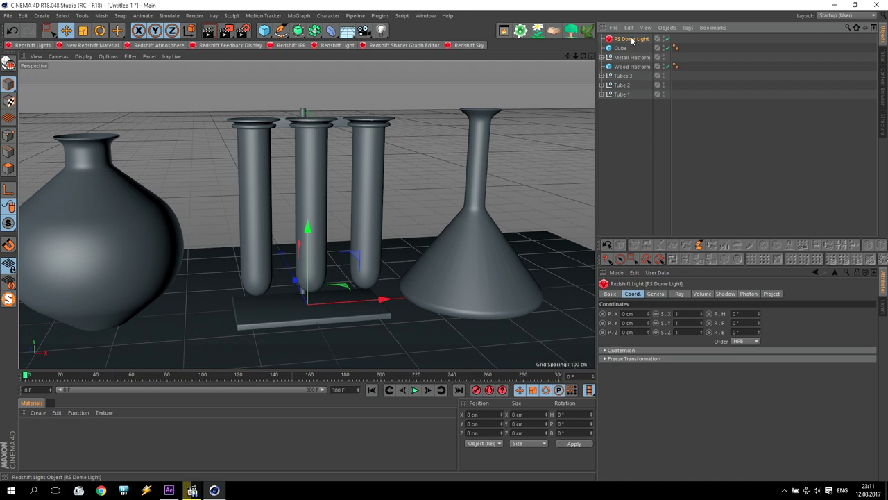
- Load hdri_furnished-apartment_0049-01_cg-source.hdr as the dome light's Dome Map
click(656, 293)
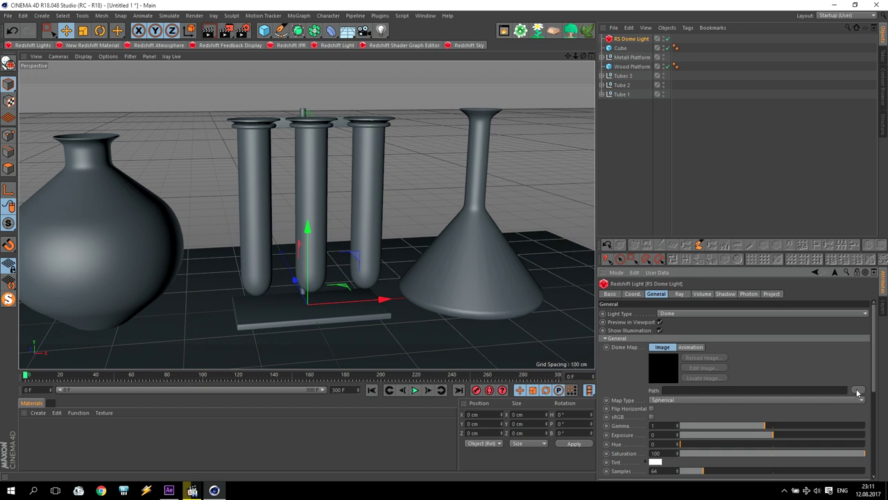
click(859, 392)
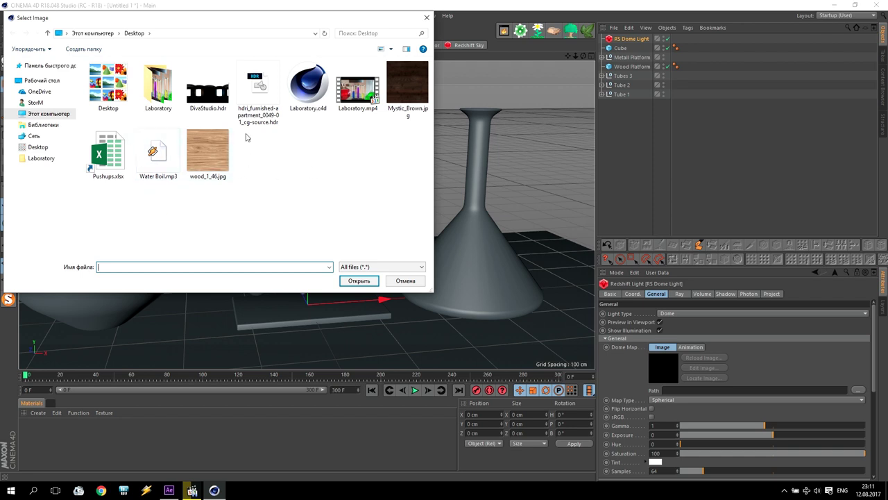
click(258, 106)
right_click(254, 80)
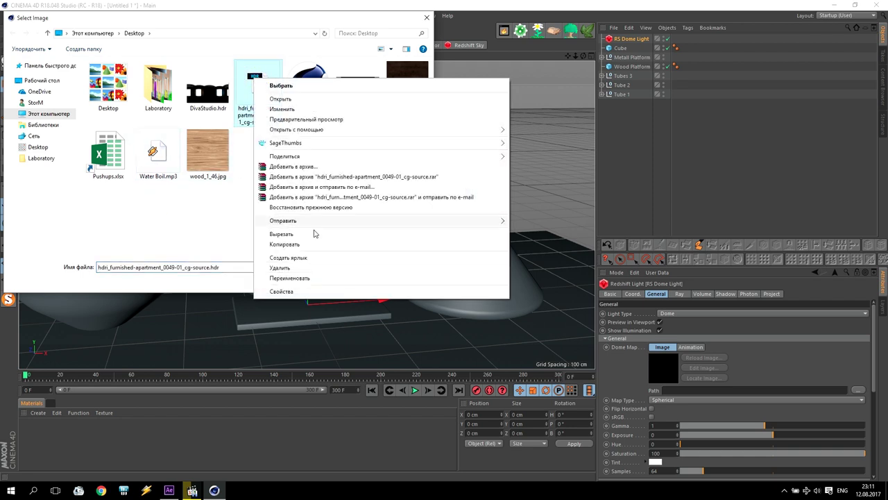
click(299, 292)
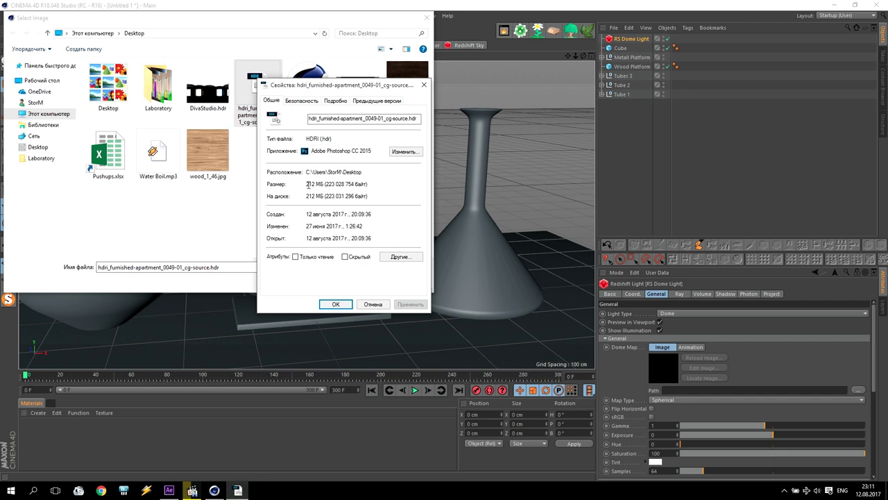
click(368, 304)
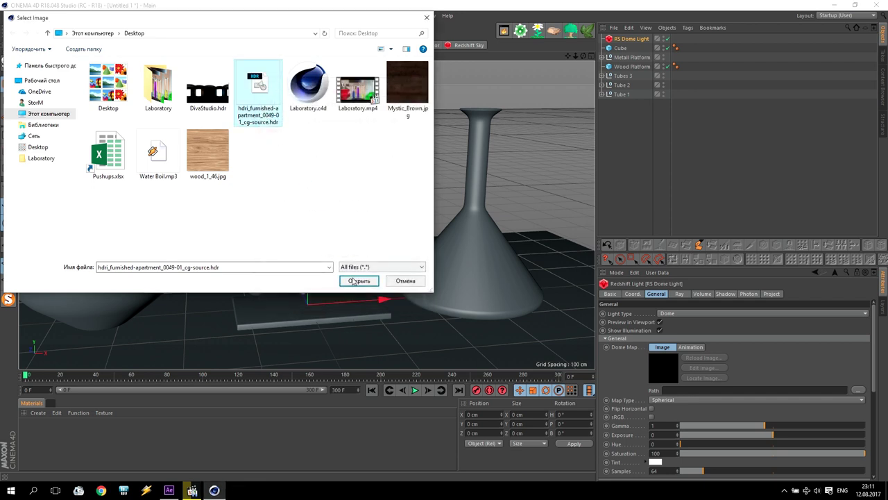
click(355, 281)
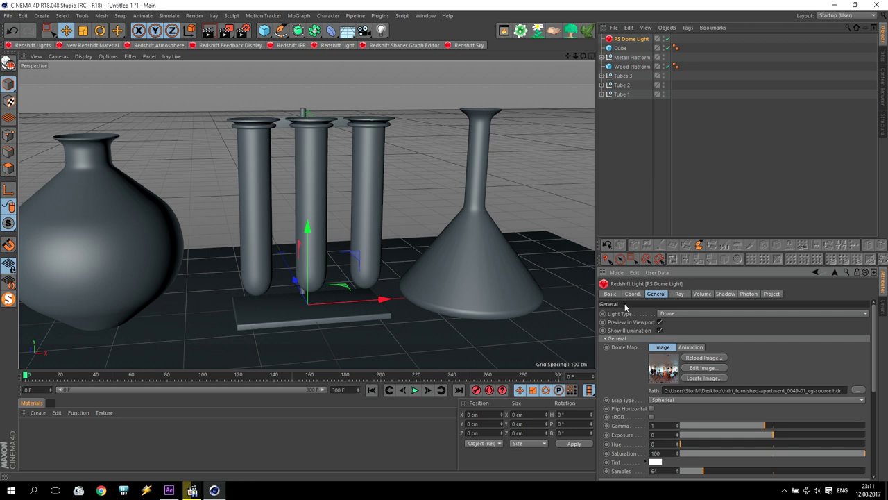
- Rotate the dome light's heading and place the Redshift IPR preview beside the view
key(r)
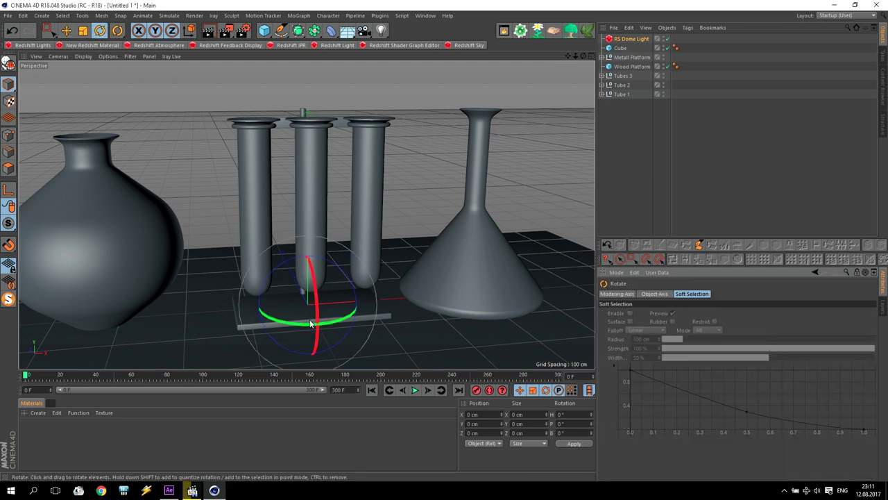
drag(310, 324, 238, 312)
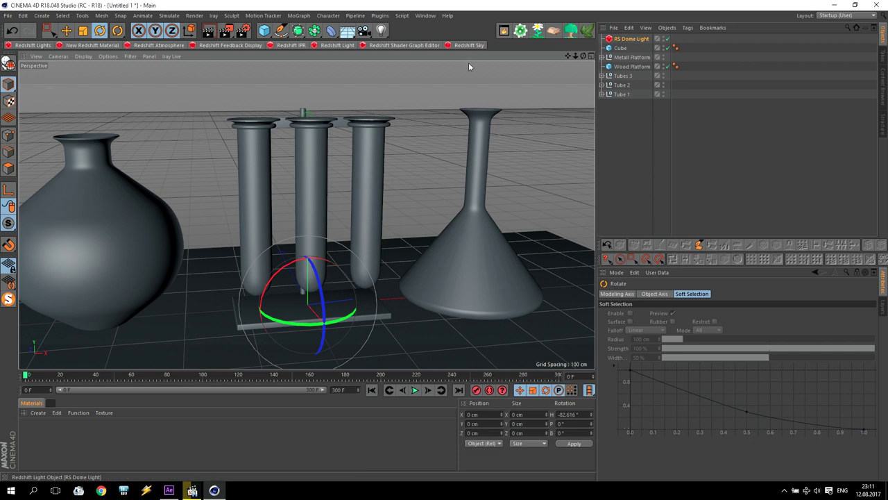
click(289, 45)
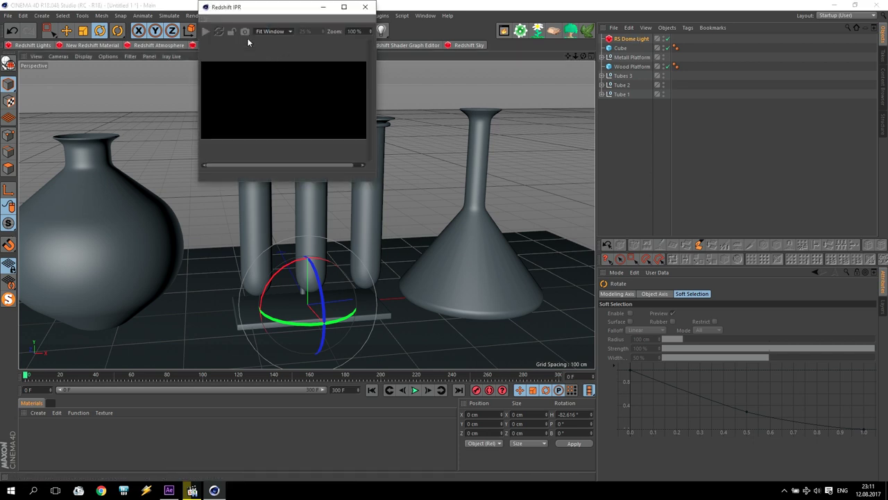
click(242, 15)
drag(244, 19, 78, 85)
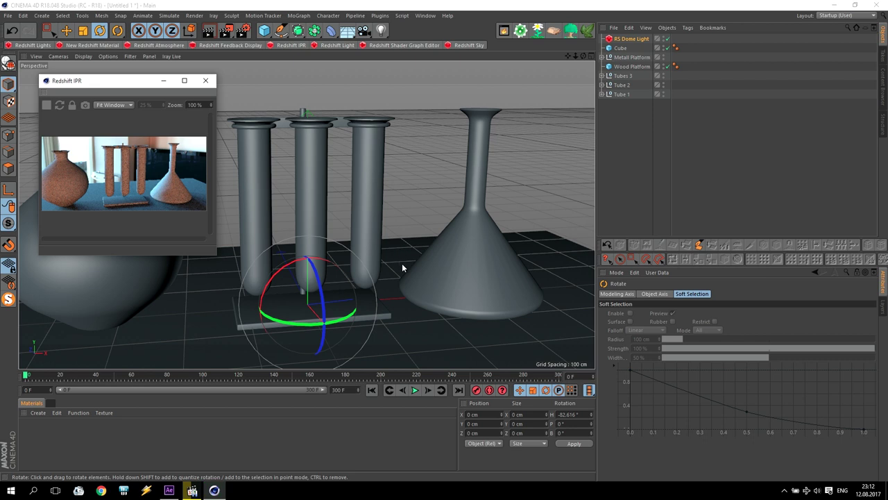
- Turn the dome light further to about -180.5° heading while checking the render preview
alt+drag(416, 280, 406, 280)
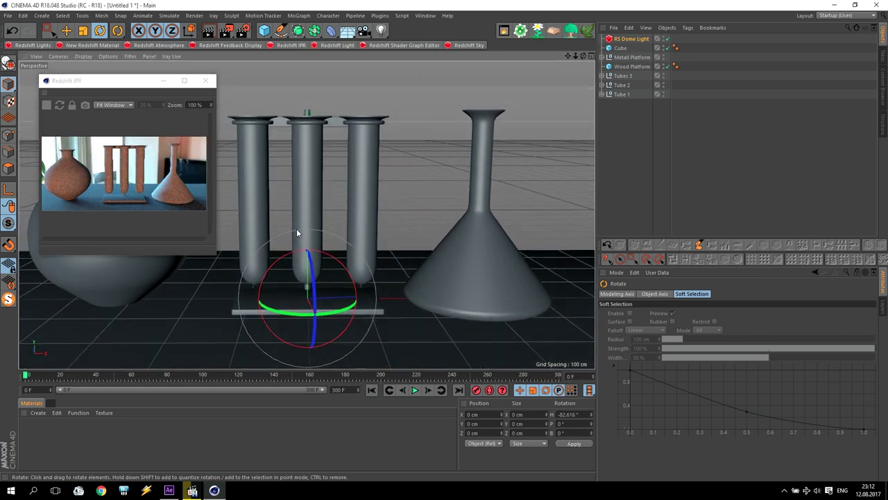
scroll(291, 229, up, 1)
mouse_move(304, 312)
mouse_down()
mouse_move(294, 322)
mouse_move(323, 324)
mouse_move(299, 324)
mouse_up()
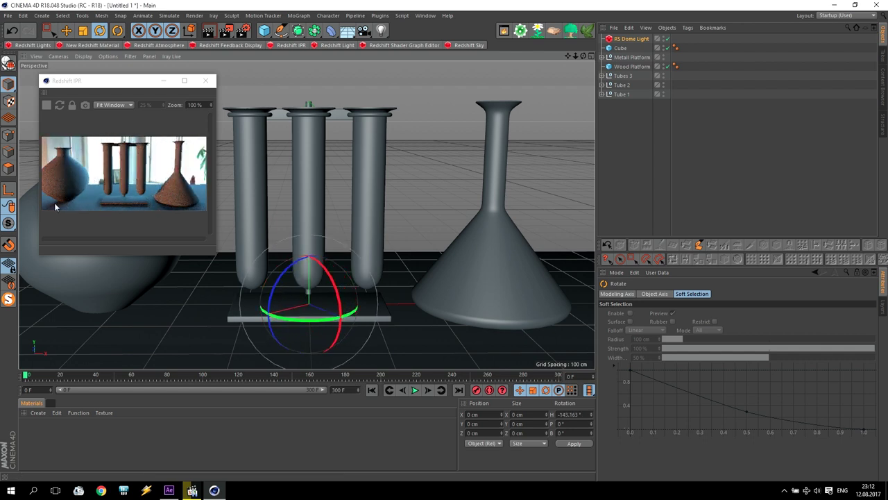
drag(306, 320, 283, 317)
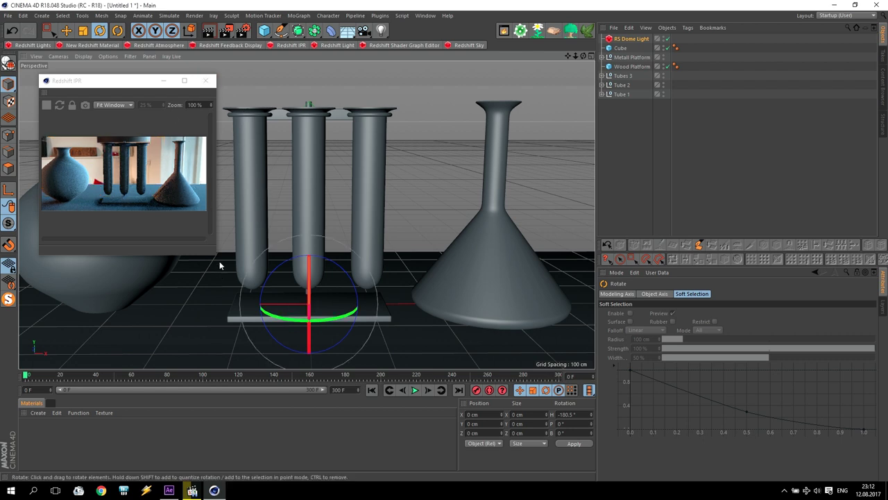
drag(216, 257, 517, 371)
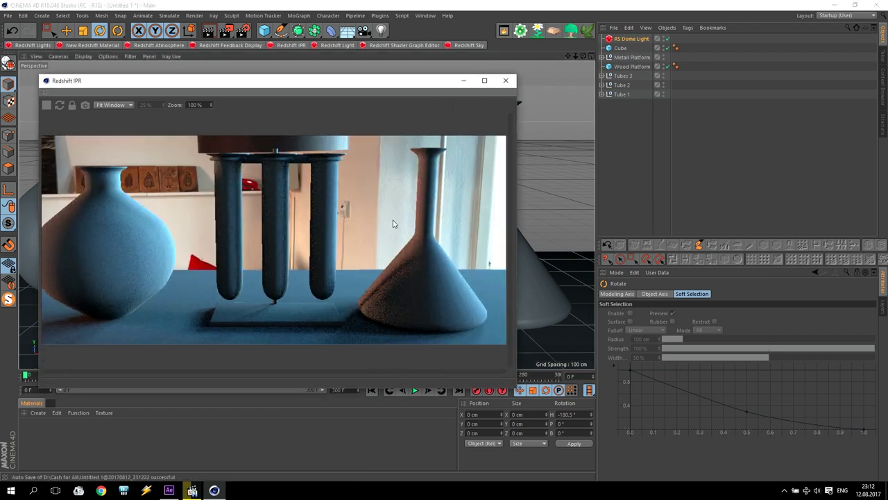
click(505, 81)
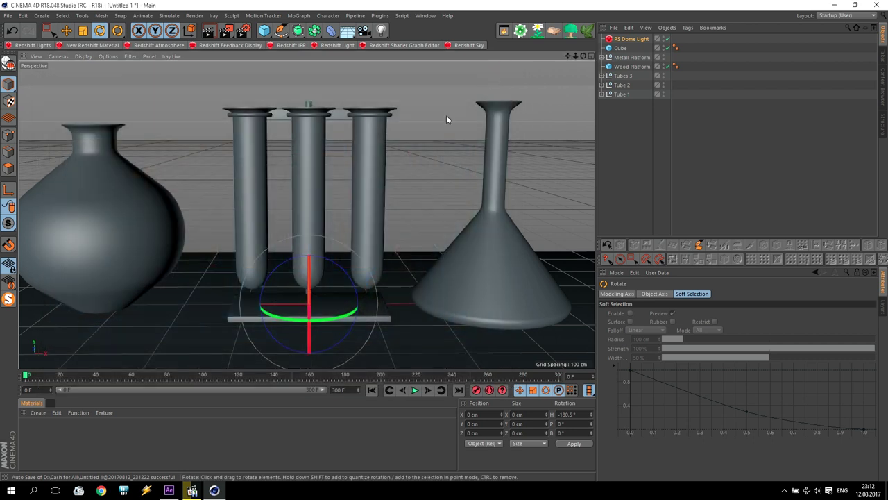
- Move the vase right to X -269.866 cm and the flask left, toward the tube rack
click(104, 239)
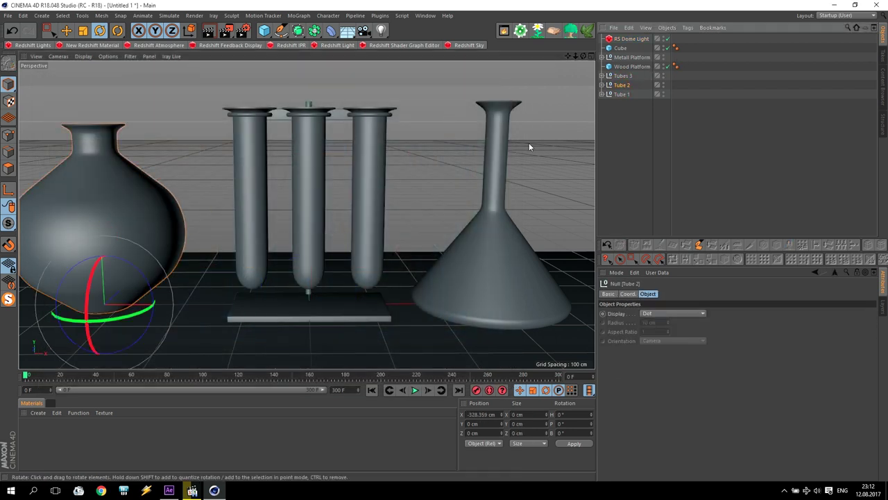
click(66, 30)
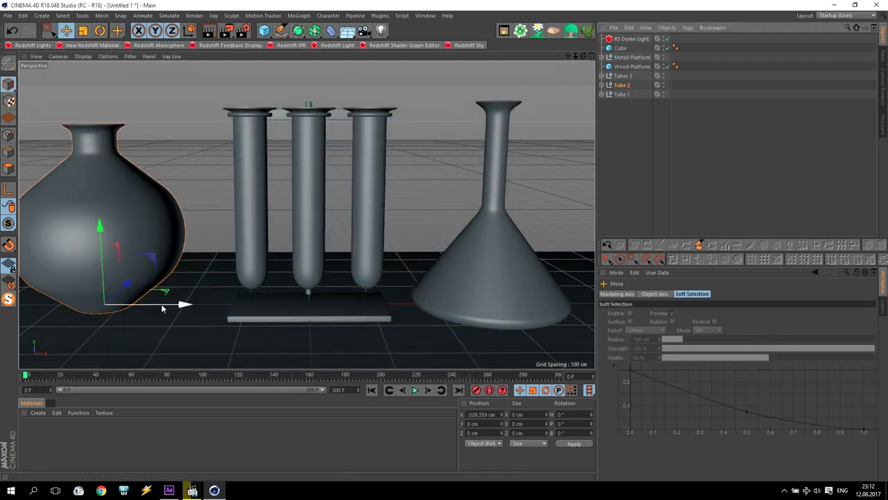
drag(163, 308, 200, 308)
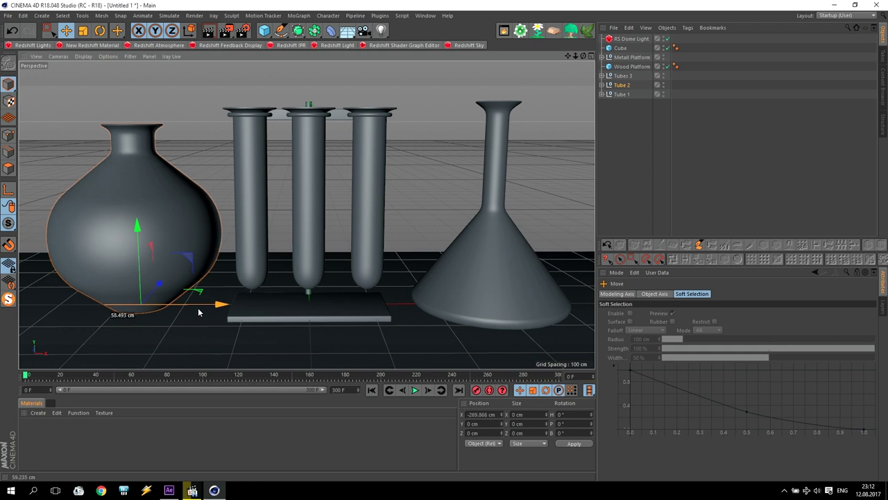
click(620, 94)
drag(565, 302, 552, 303)
click(434, 162)
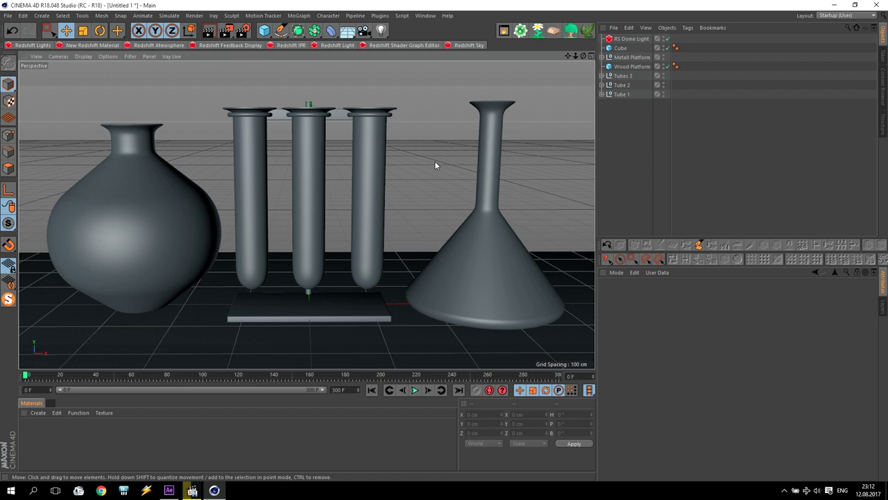
- Add a camera with a Redshift camera tag, bokeh enabled and CoC Radius 5
click(363, 32)
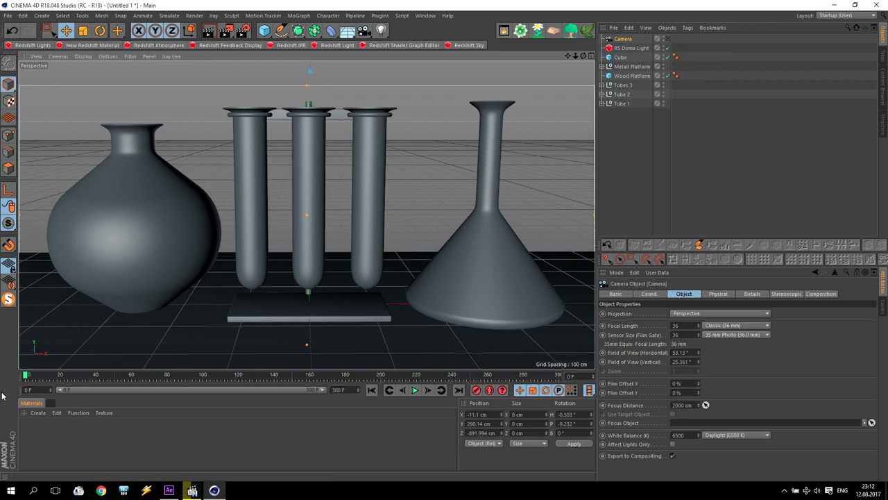
click(687, 28)
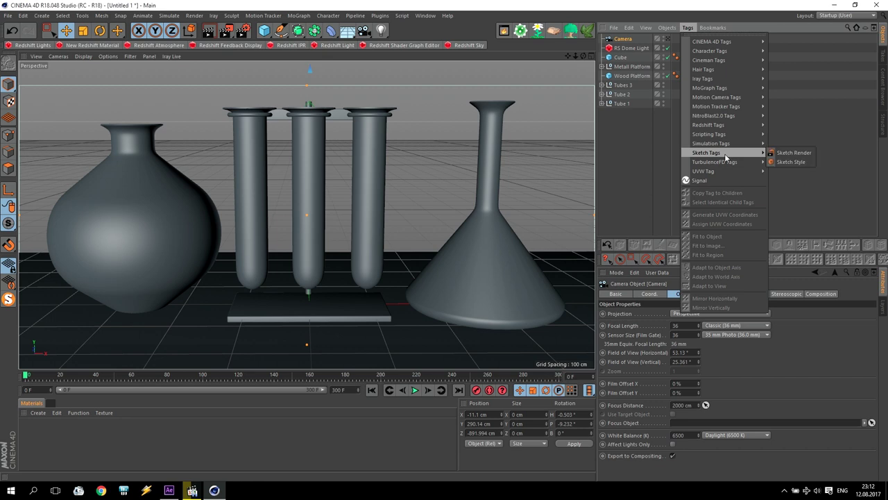
mouse_move(722, 125)
click(806, 125)
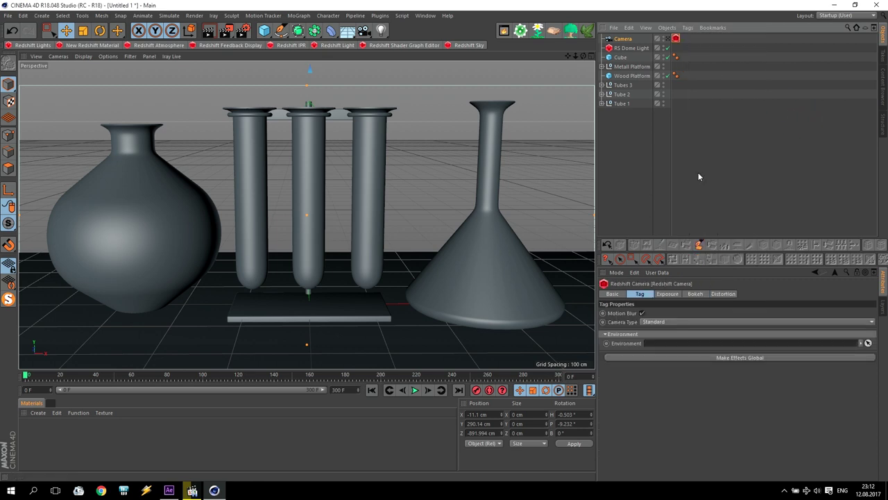
click(694, 294)
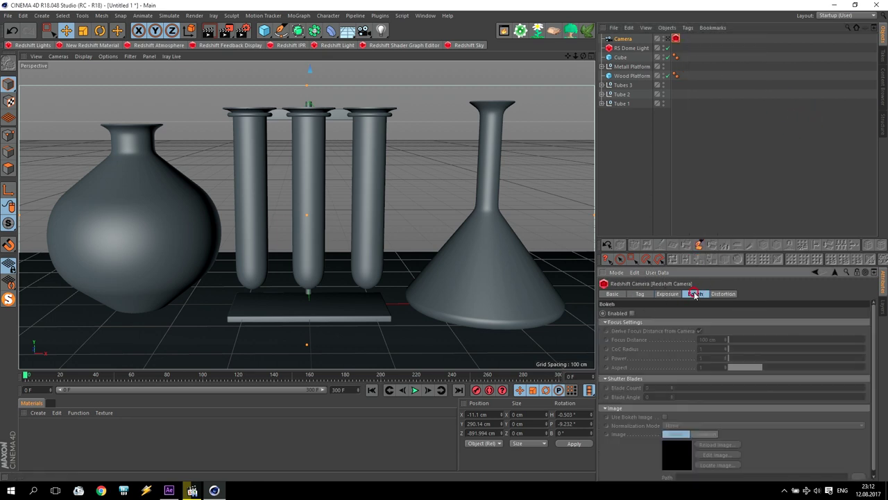
click(632, 313)
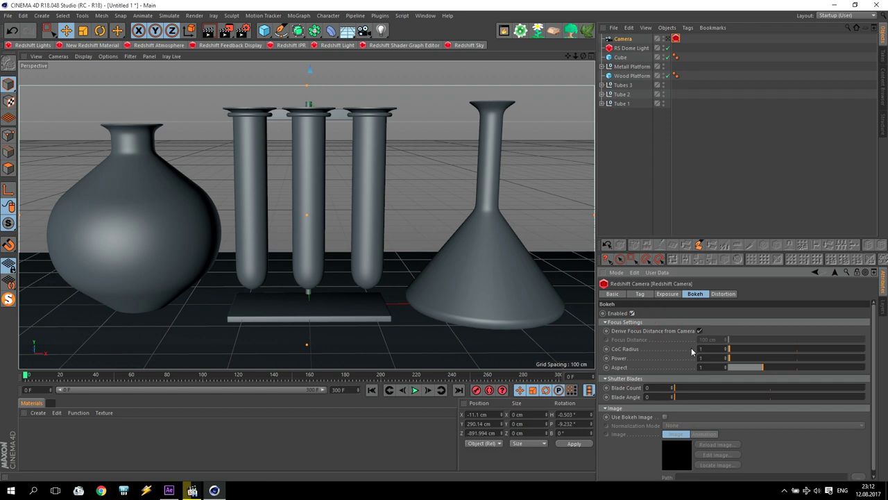
text(5)
key(Return)
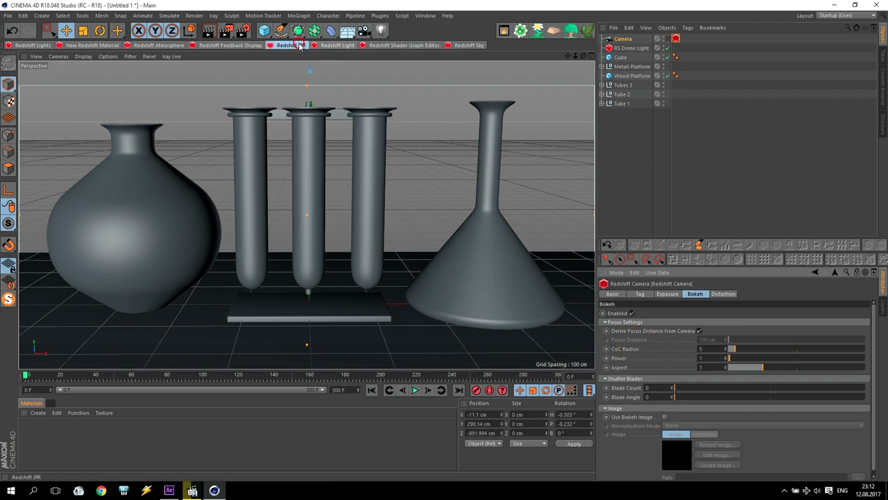
- Start the interactive Redshift IPR render and minimise its window
click(291, 45)
click(45, 105)
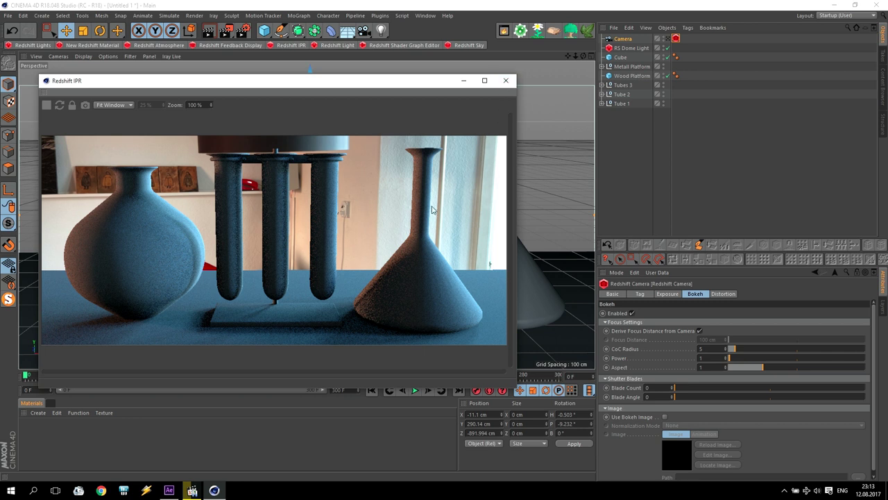
click(463, 81)
- Set Tube 4 from the Tubes 3 group as the camera's focus object
click(320, 173)
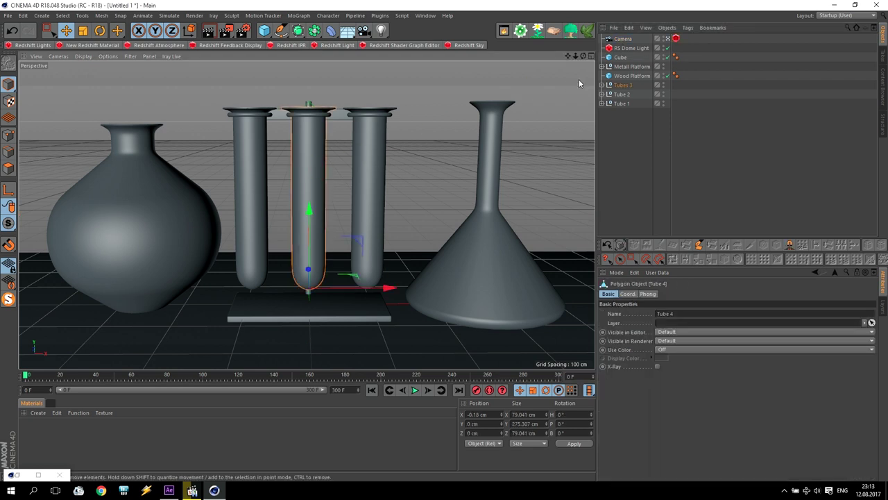
click(602, 84)
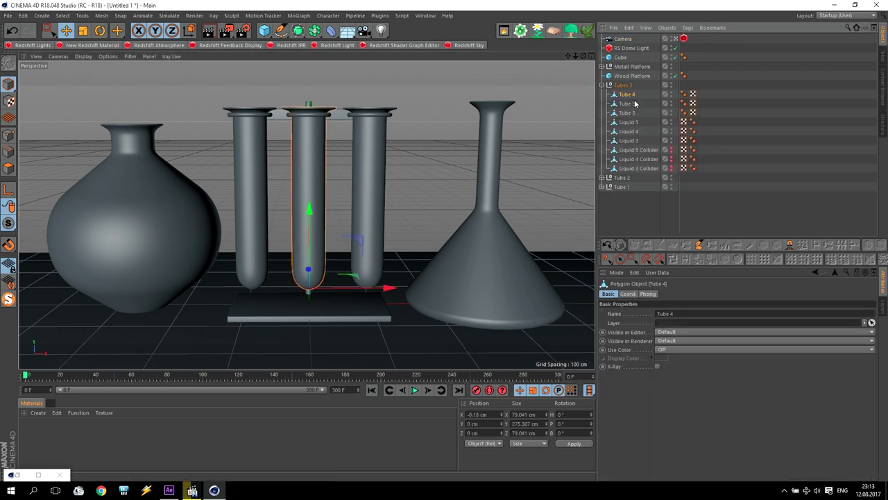
click(628, 40)
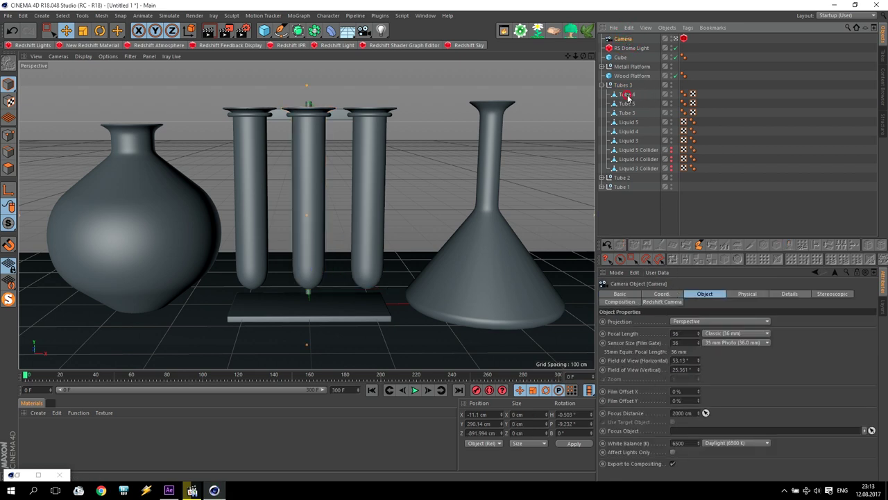
drag(626, 95, 699, 430)
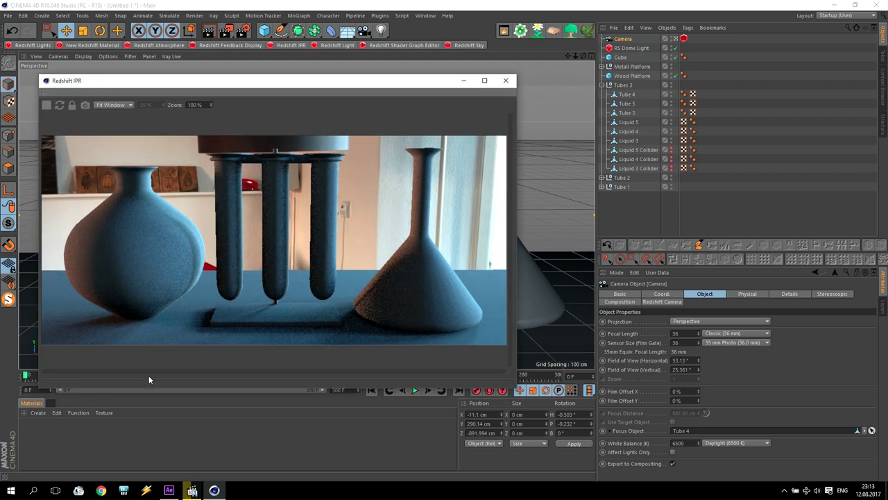
- Check the Redshift camera tag settings and close the separate IPR window
drag(396, 91, 424, 76)
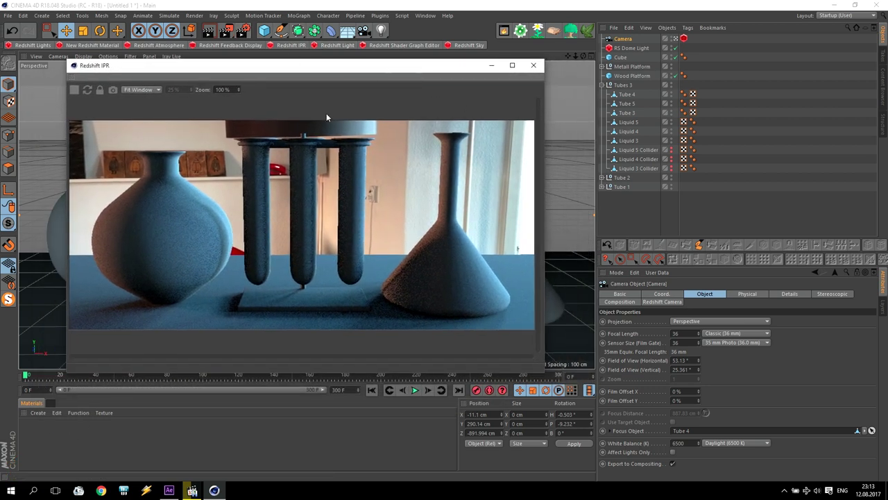
click(197, 91)
click(684, 39)
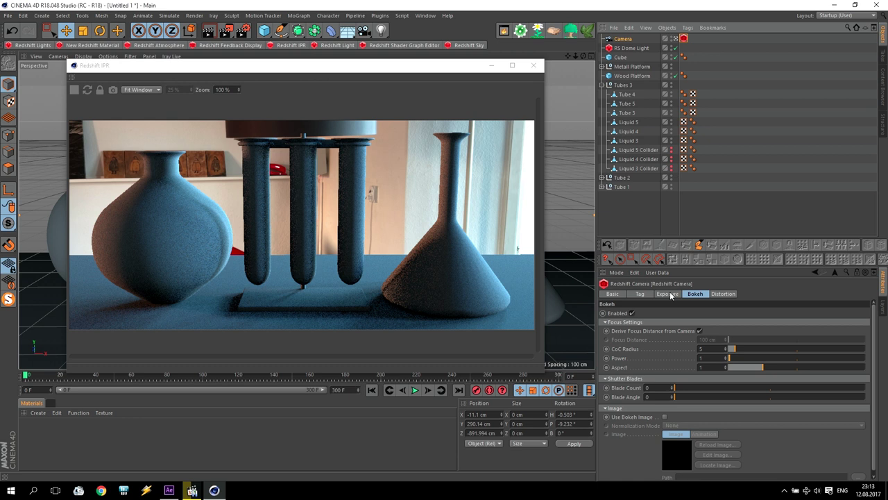
click(640, 293)
click(533, 65)
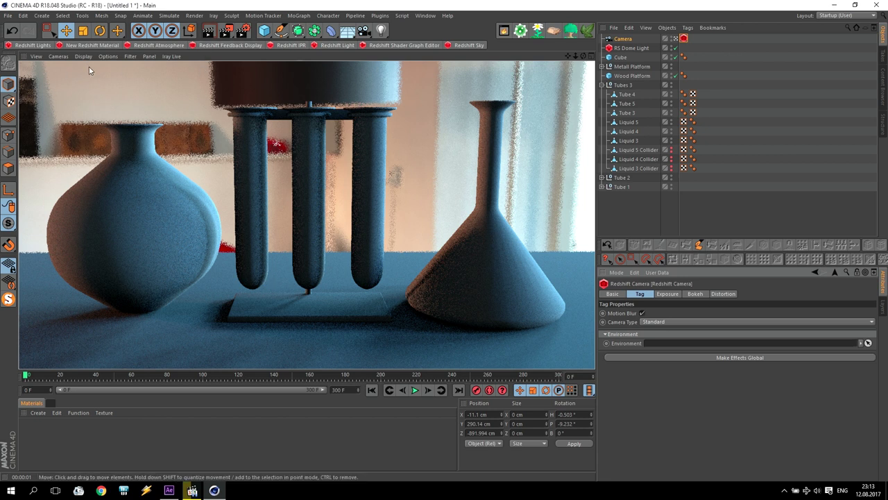
- Create a new RS Material and open its Shader Graph on the RS Material node
click(87, 47)
double_click(30, 430)
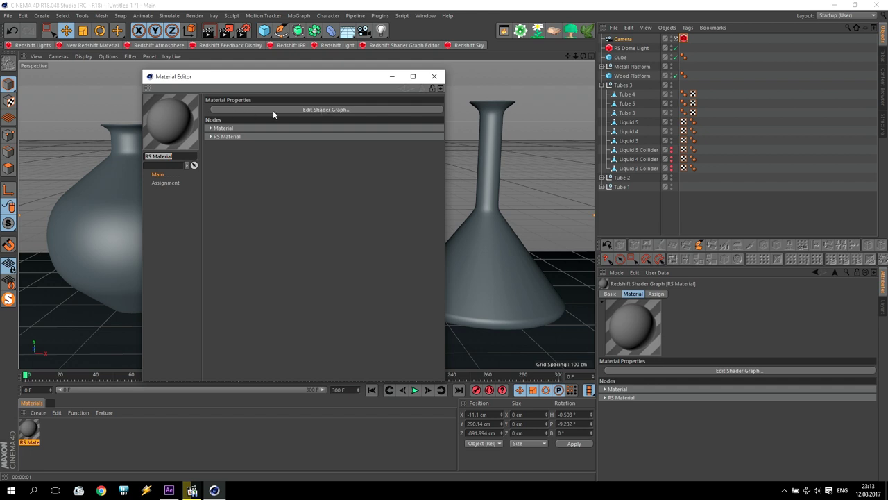
click(328, 109)
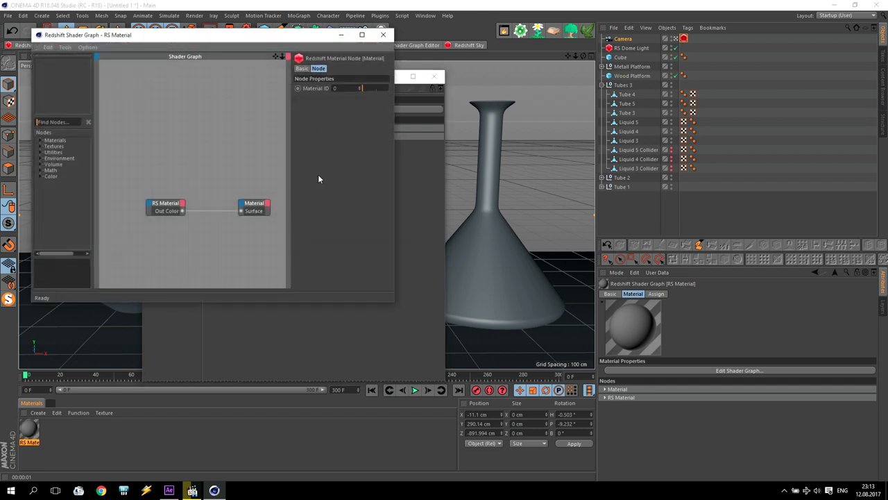
click(165, 202)
click(361, 34)
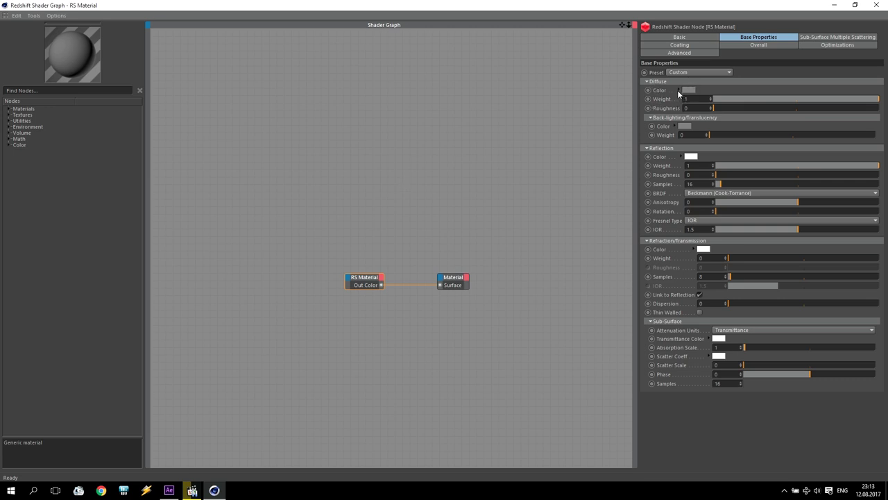
- Set diffuse weight 0, refraction weight 1 and IOR 1.52
drag(794, 104, 712, 99)
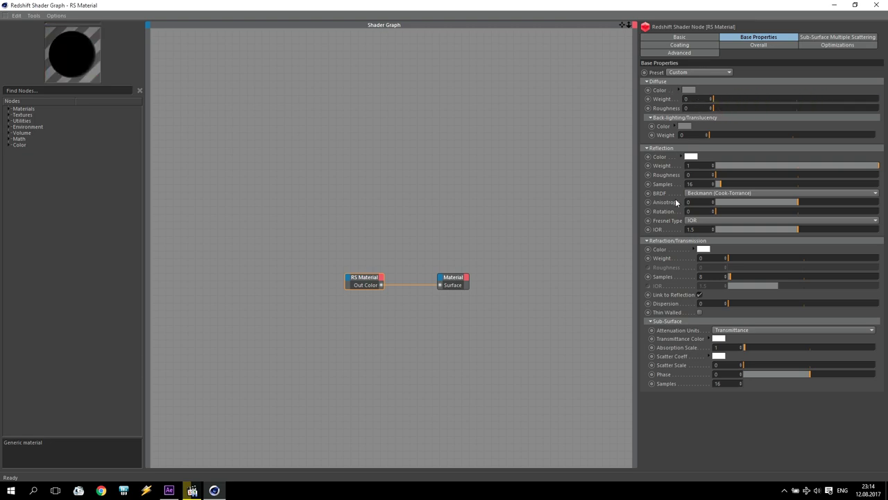
drag(733, 262, 881, 259)
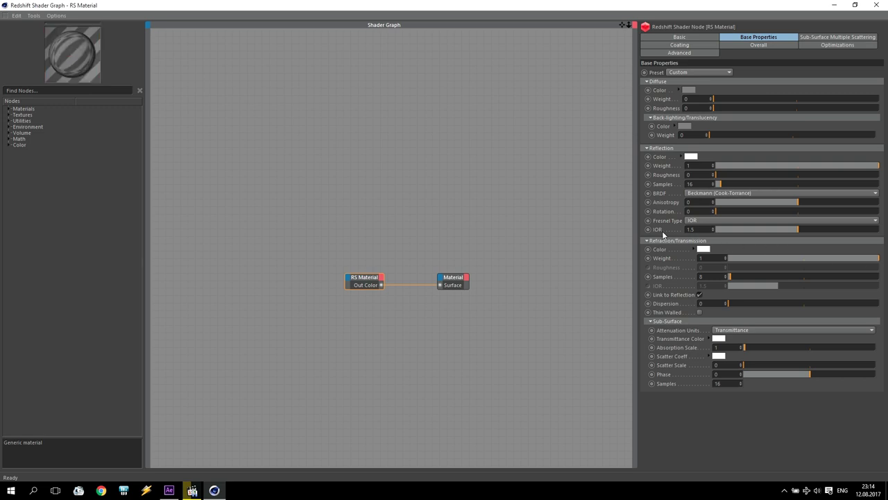
click(704, 230)
text(2)
click(354, 148)
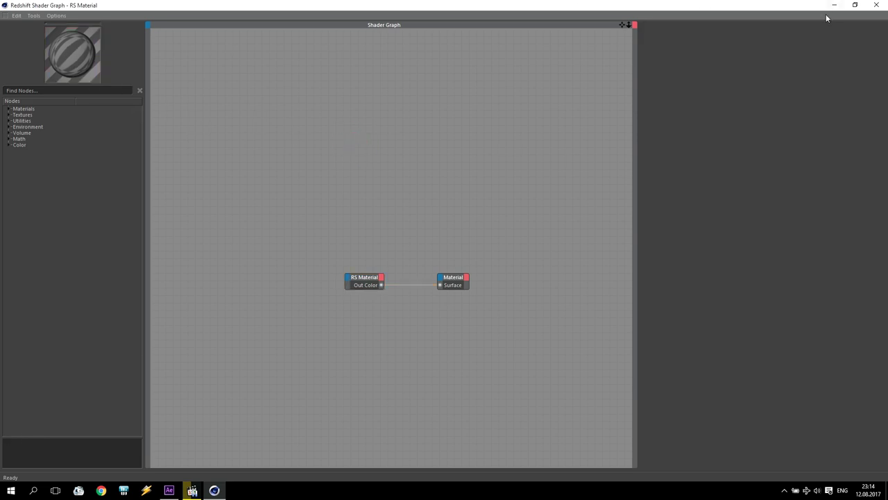
click(875, 5)
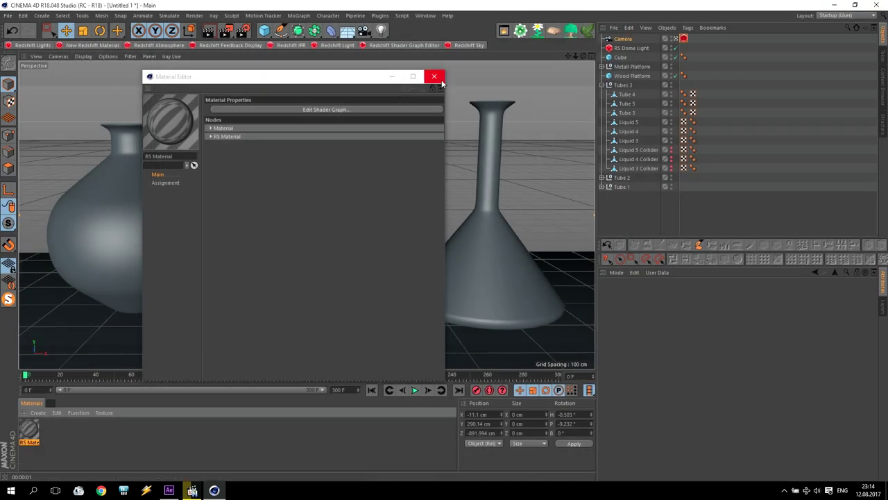
- Create a second Redshift material and rename the clear one to Glass
click(433, 77)
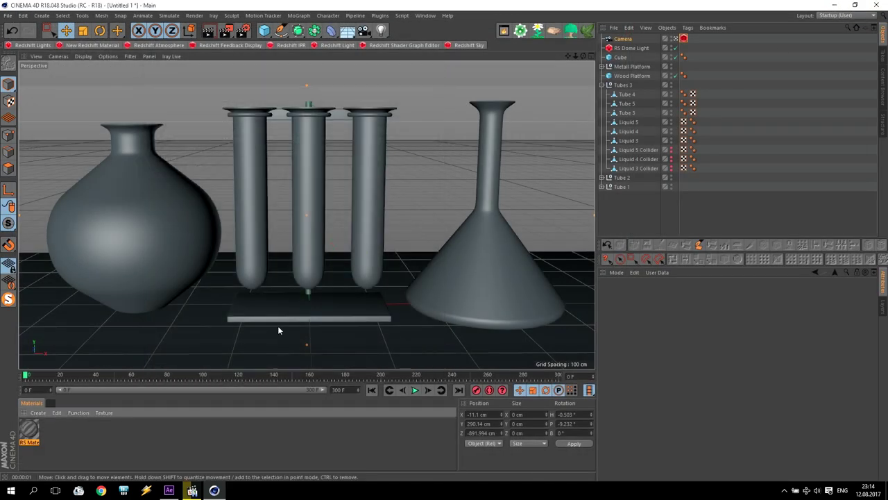
click(83, 46)
double_click(48, 442)
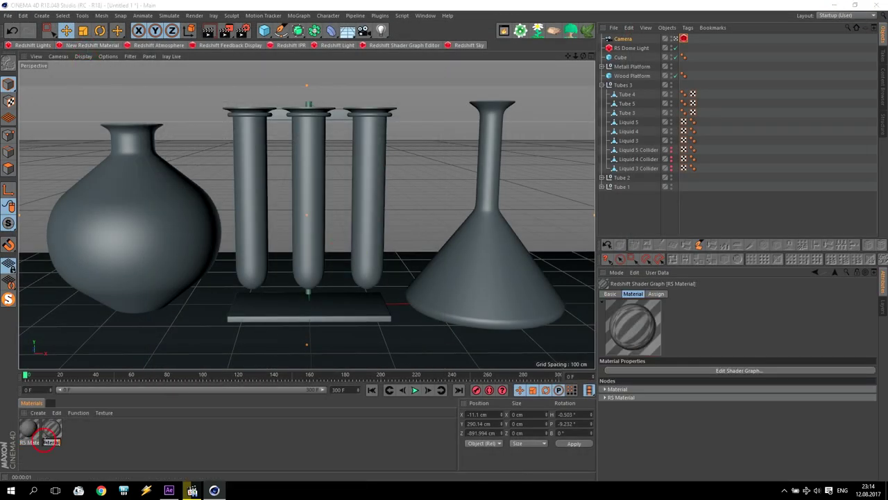
text(Glass)
- In RS Material.1's Shader Graph, set diffuse weight 0 and refraction weight 1
double_click(29, 429)
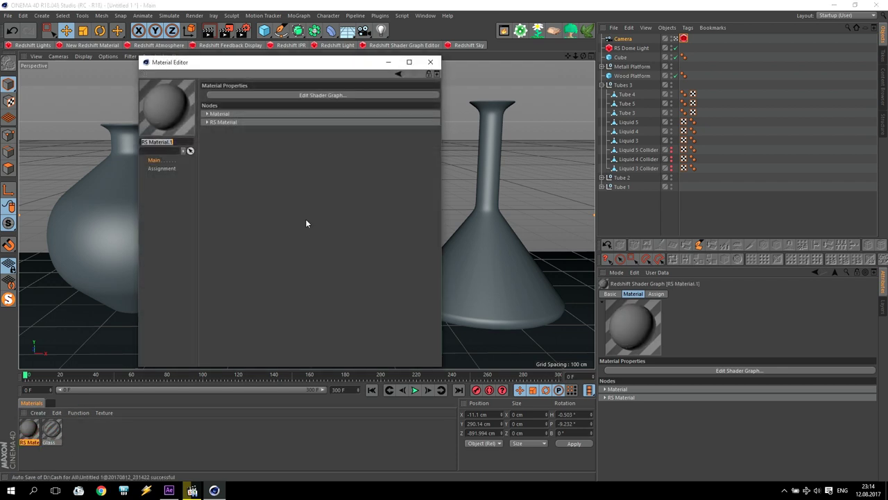
click(325, 97)
click(215, 176)
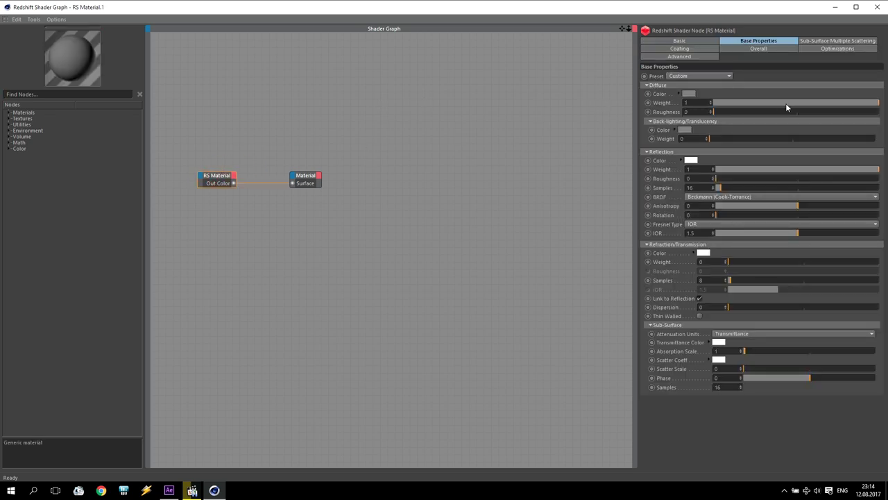
drag(786, 107, 643, 108)
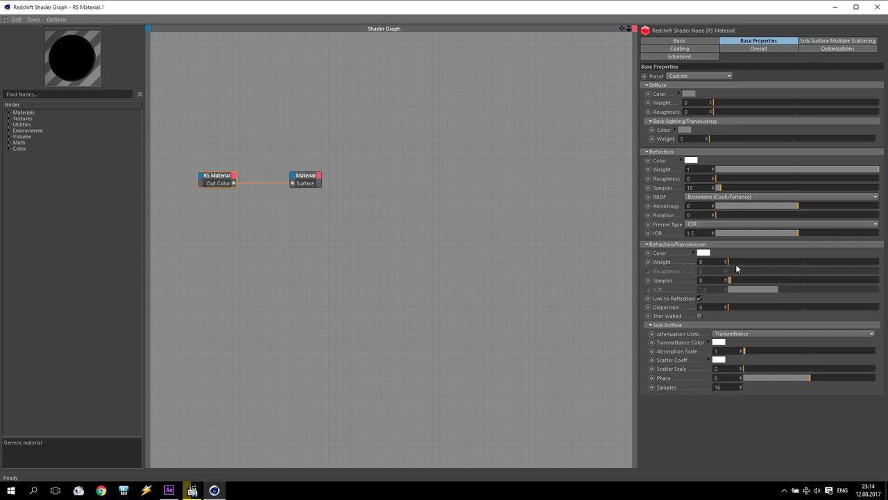
drag(729, 262, 887, 270)
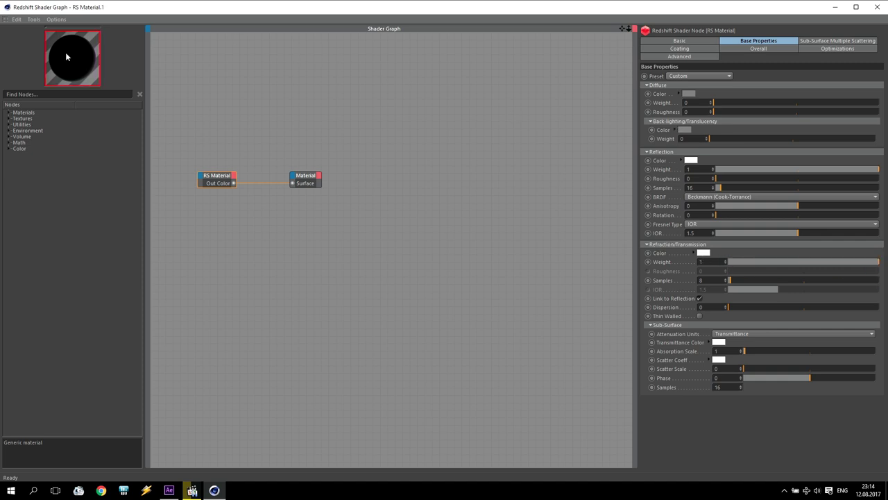
- Give RS Material.1 a green refraction colour and IOR 1.33
click(702, 254)
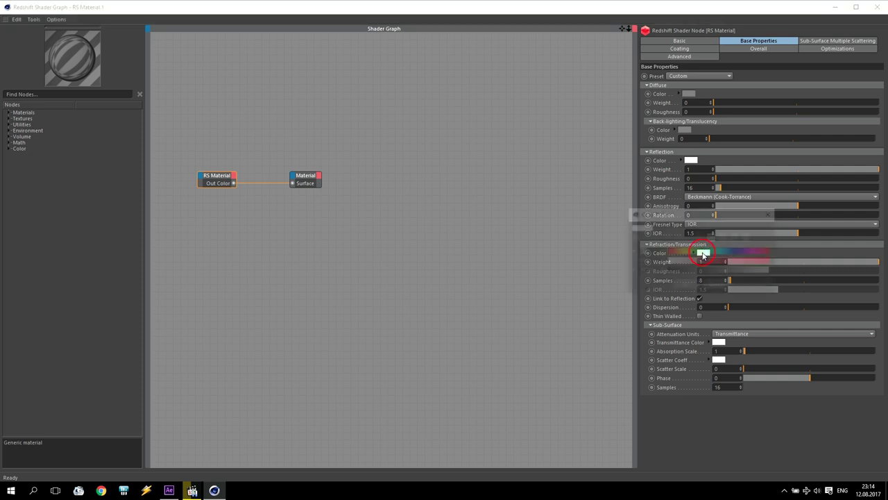
click(705, 251)
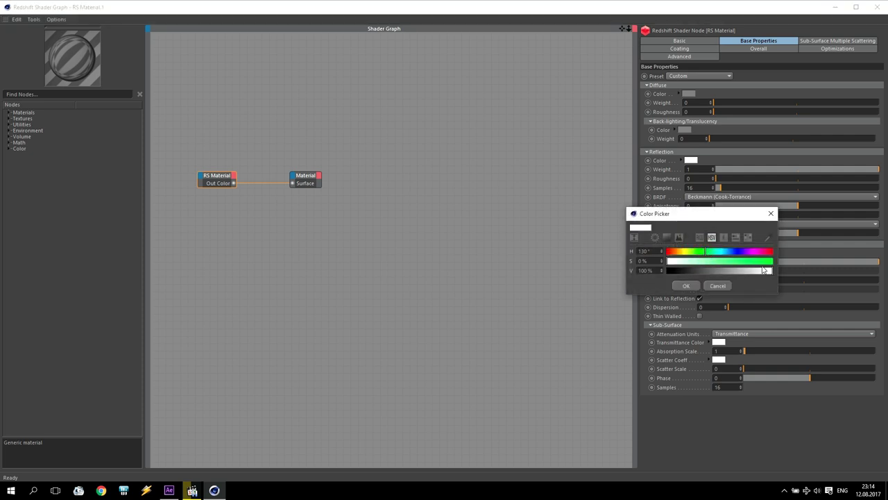
click(700, 284)
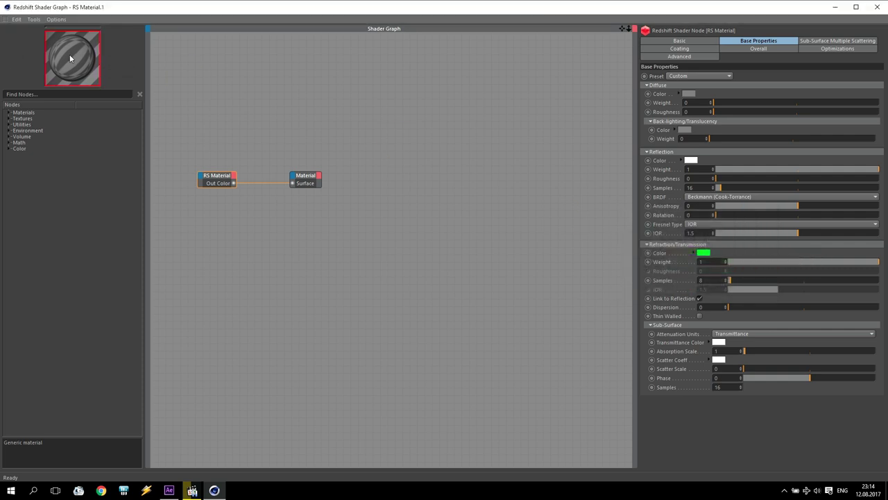
click(707, 233)
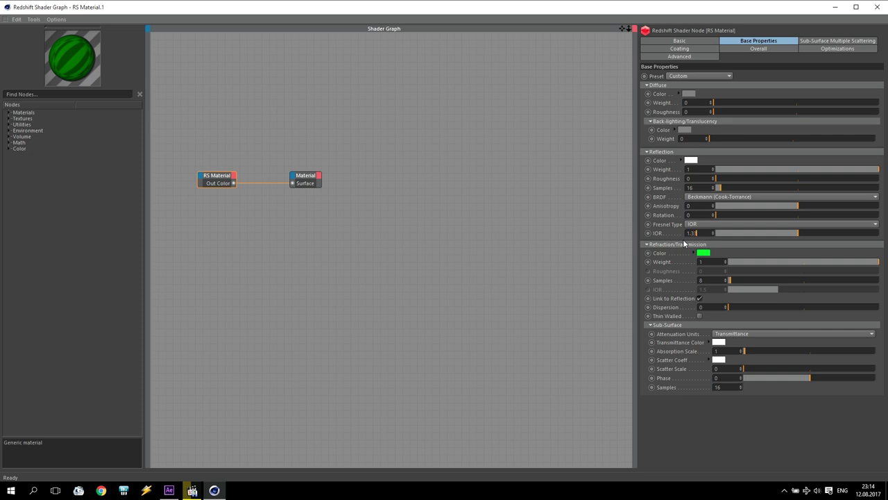
text(1.33)
key(Return)
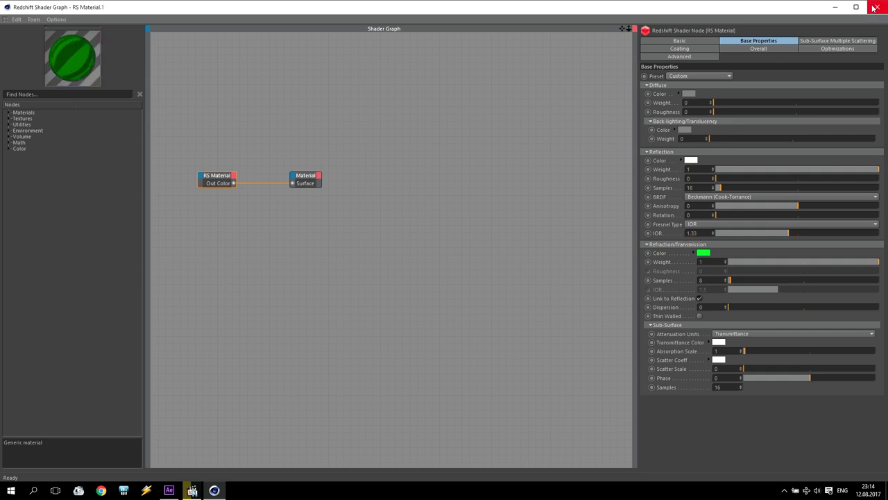
click(875, 7)
- Apply Glass to the flask's Tube 1 and the green RS Material.1 to Liquid 1
click(428, 63)
click(601, 85)
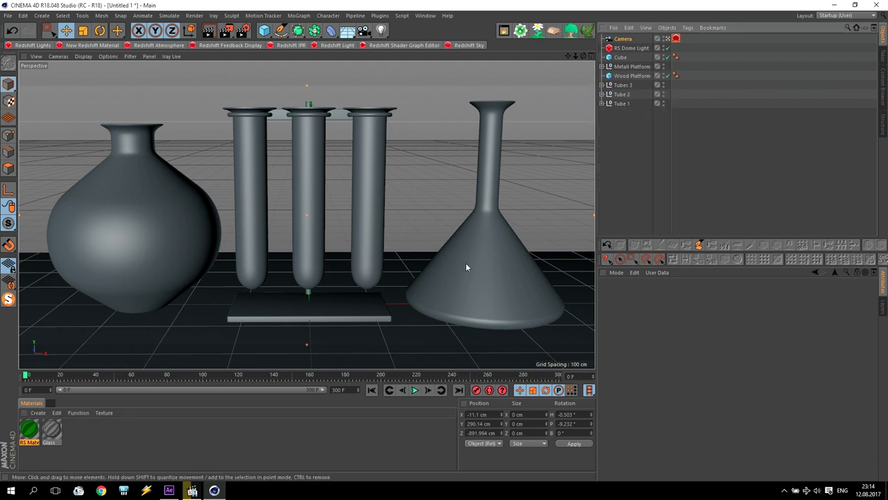
click(602, 103)
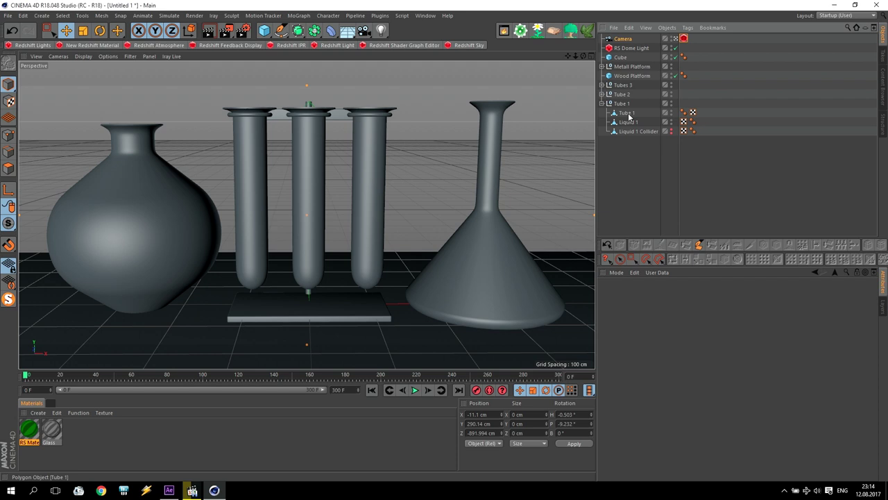
click(626, 112)
drag(45, 436, 627, 113)
click(628, 122)
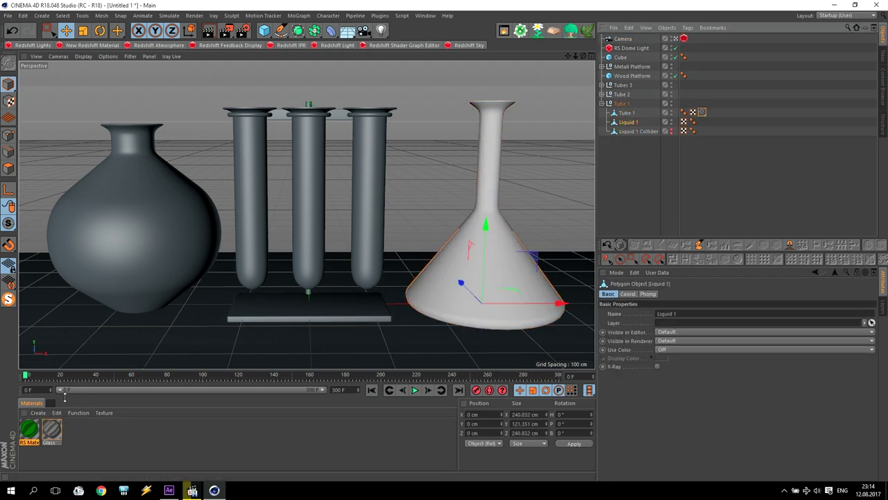
drag(637, 122, 632, 123)
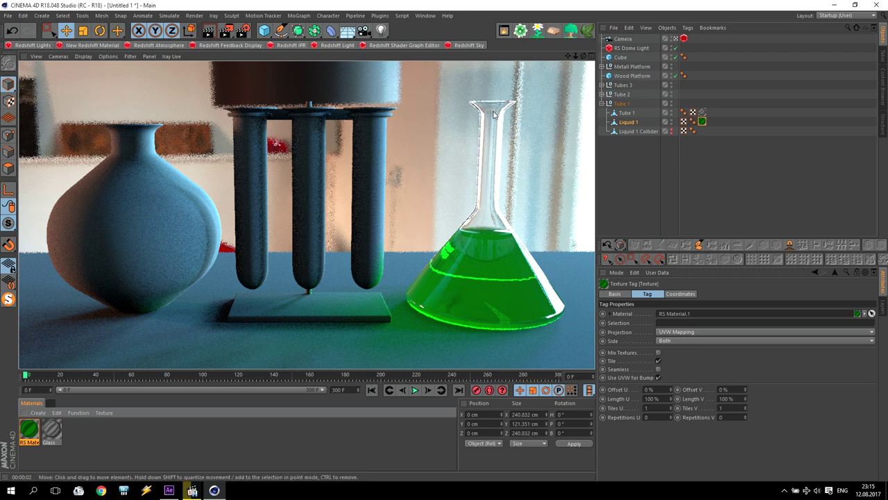
- Check the Basic sampling tab of the render settings
click(242, 30)
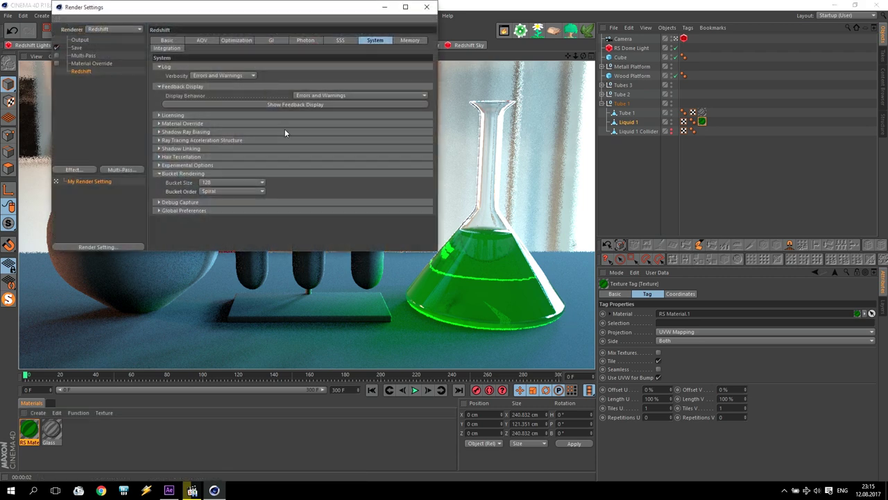
click(167, 40)
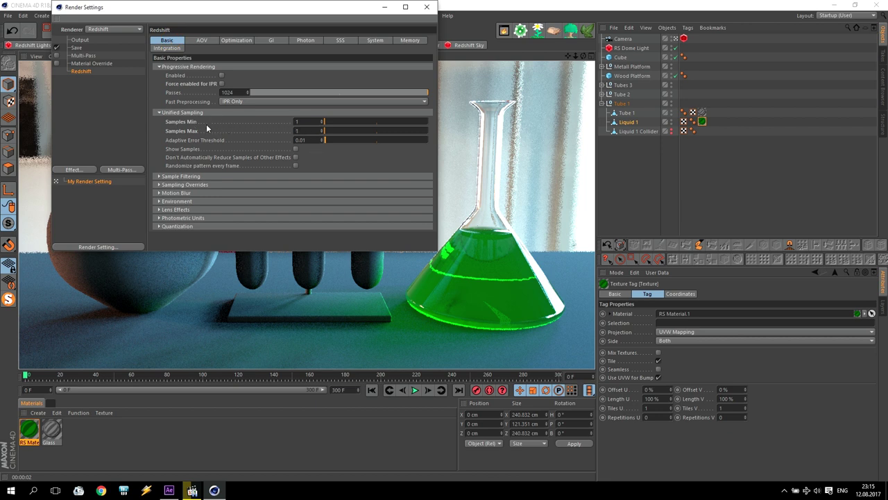
click(426, 7)
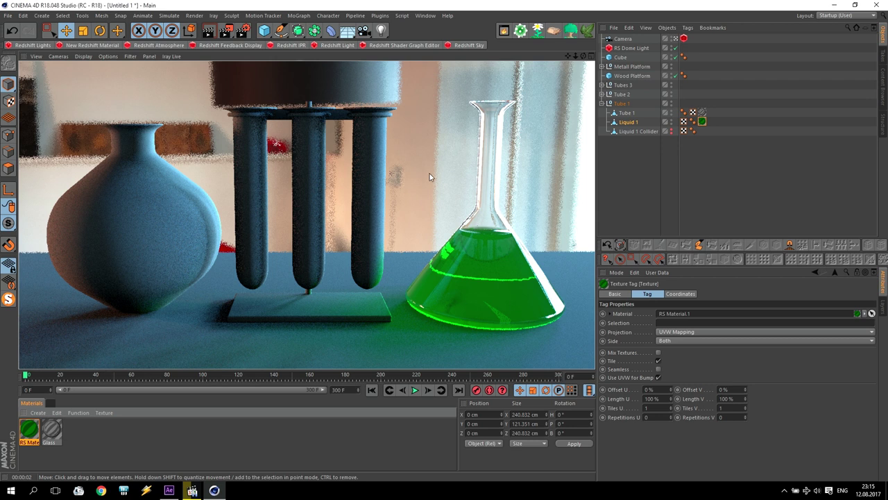
- Apply the Glass material to the round vase, Tube 2
click(602, 103)
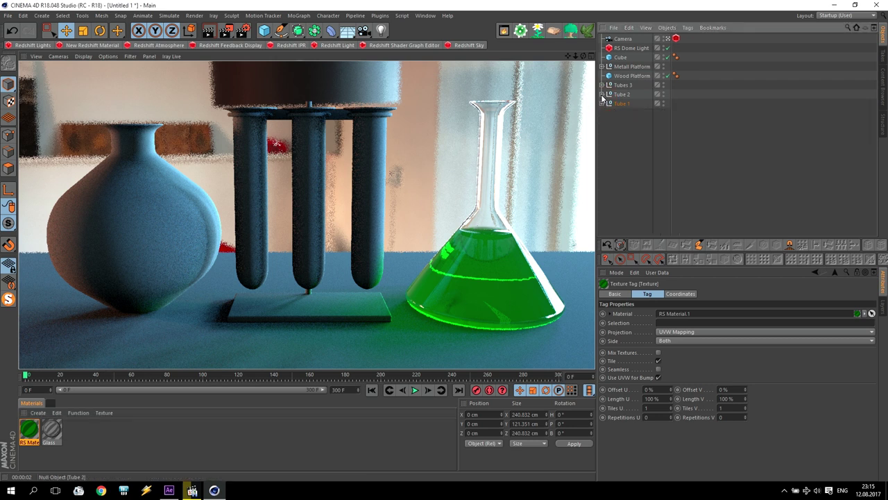
click(602, 93)
mouse_move(57, 434)
mouse_down()
mouse_move(615, 129)
mouse_move(631, 104)
mouse_up()
- Duplicate the green liquid material and change the copy's refraction colour to red
click(29, 432)
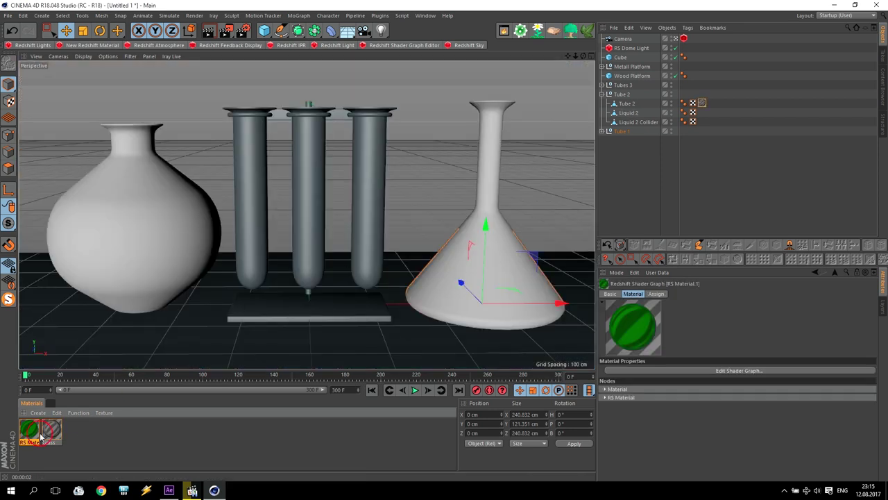
ctrl+drag(30, 433, 46, 436)
double_click(50, 435)
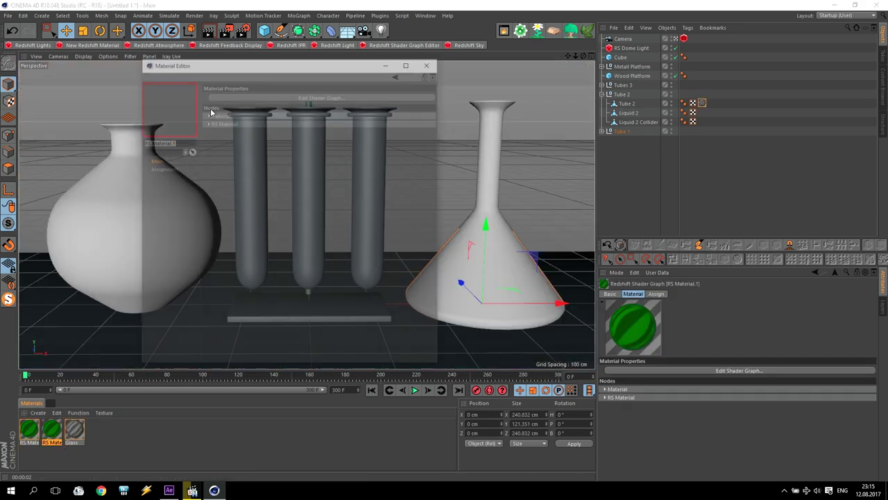
click(240, 92)
click(215, 178)
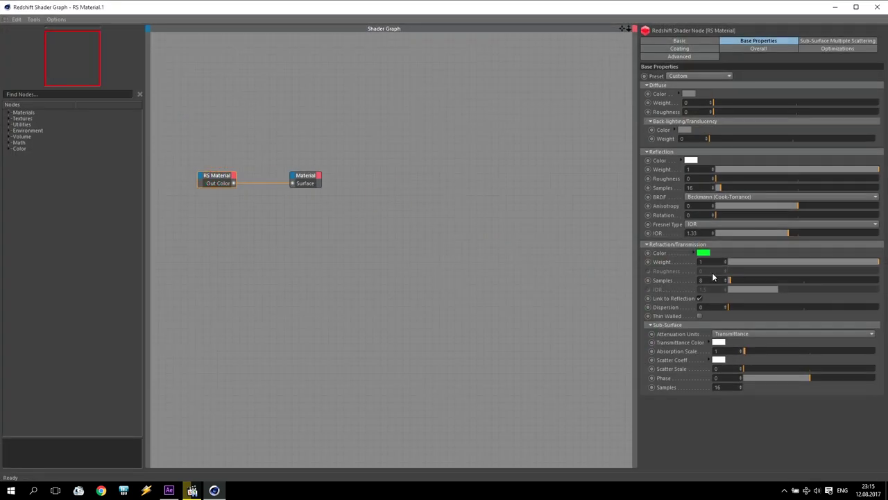
click(703, 253)
drag(702, 248, 672, 248)
click(689, 282)
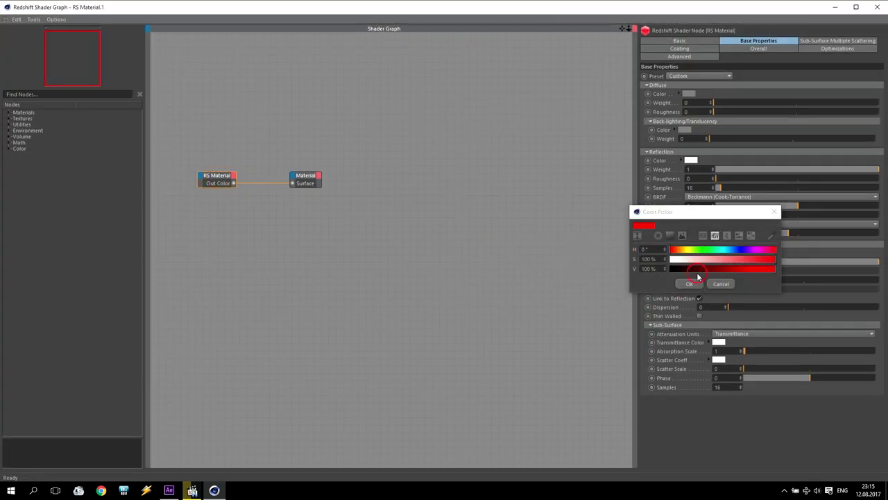
click(877, 7)
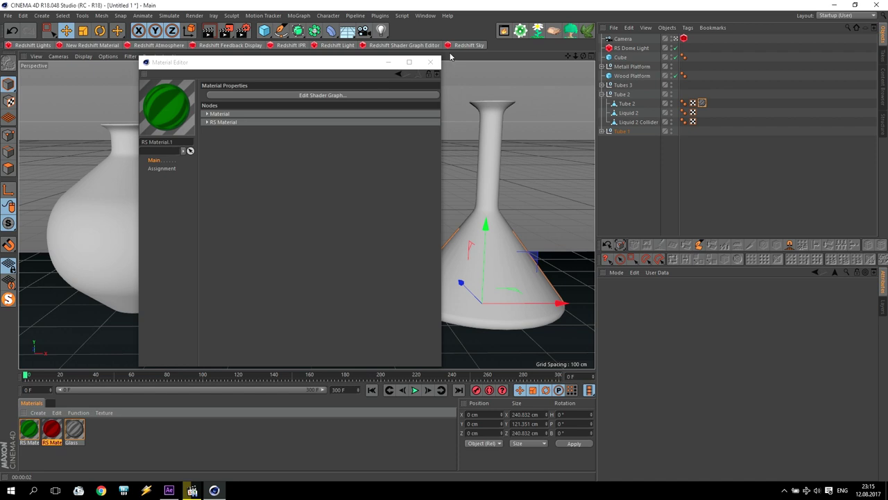
click(430, 62)
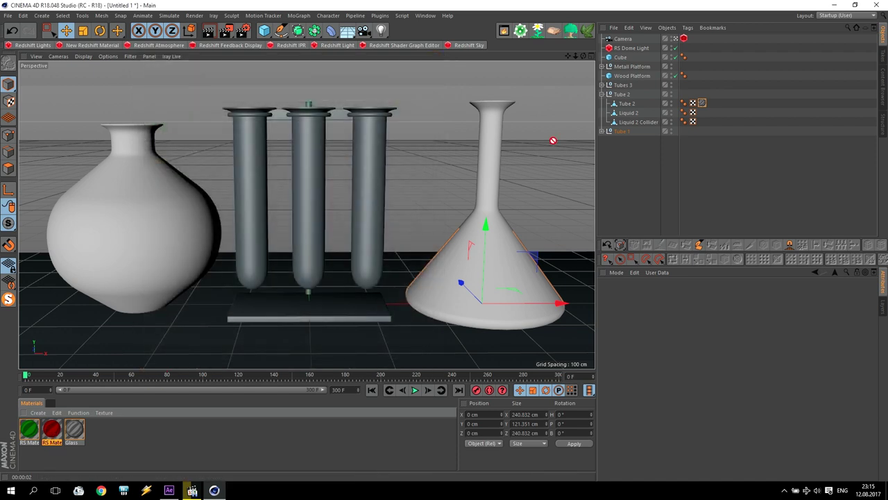
- Set Liquid 2 Collider invisible in editor and renderer
click(633, 122)
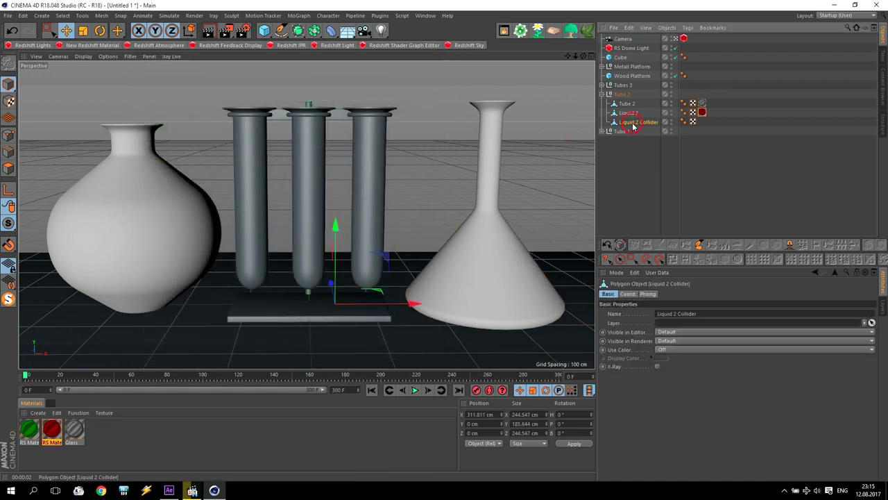
click(671, 126)
click(602, 94)
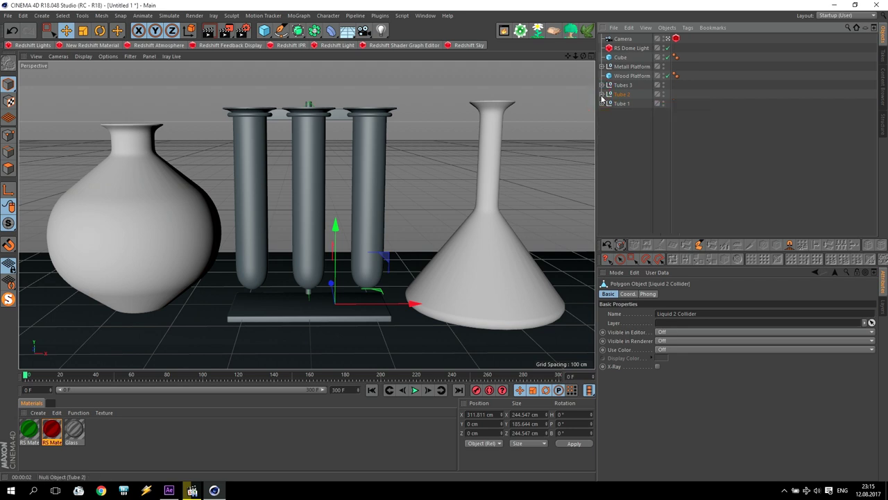
- Expand Tubes 3, select its tubes, and duplicate the red liquid material
click(602, 85)
click(627, 97)
shift+click(626, 112)
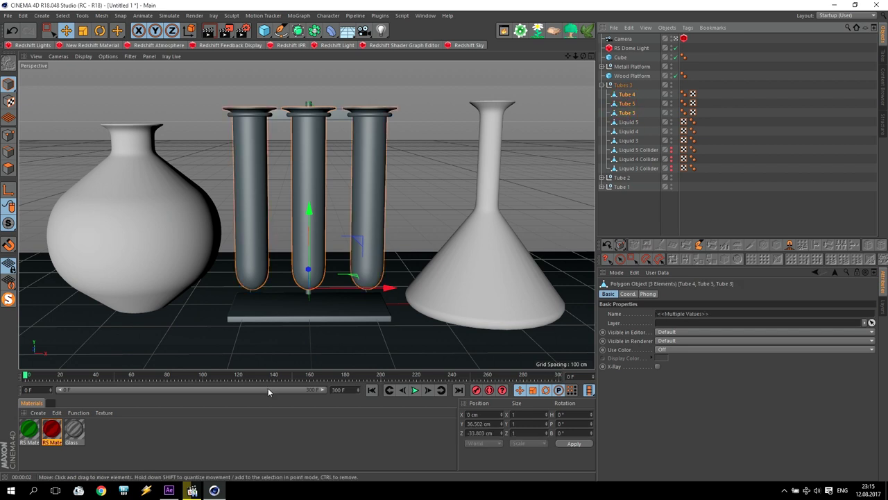
click(52, 431)
ctrl+drag(55, 437, 111, 435)
- Change the first red copy's refraction colour to blue
click(73, 436)
double_click(74, 433)
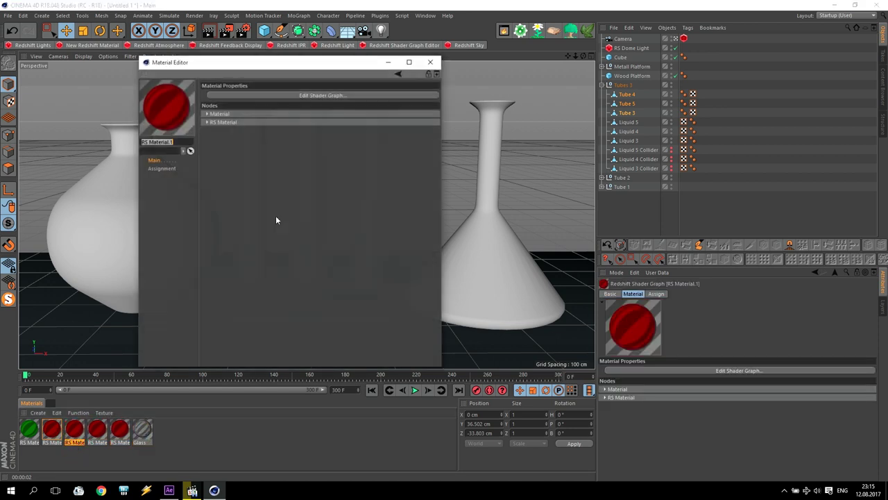
click(323, 98)
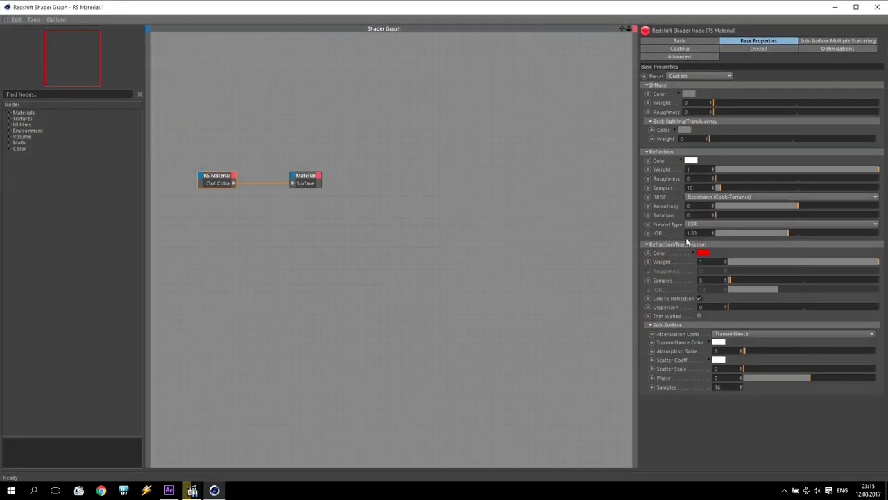
click(704, 255)
click(728, 251)
click(694, 287)
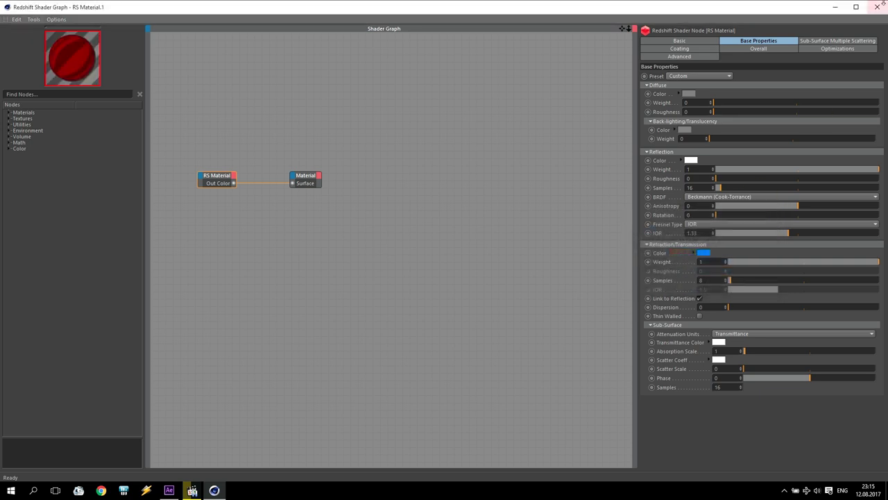
click(876, 7)
- Change the second red copy's refraction colour to magenta
click(102, 418)
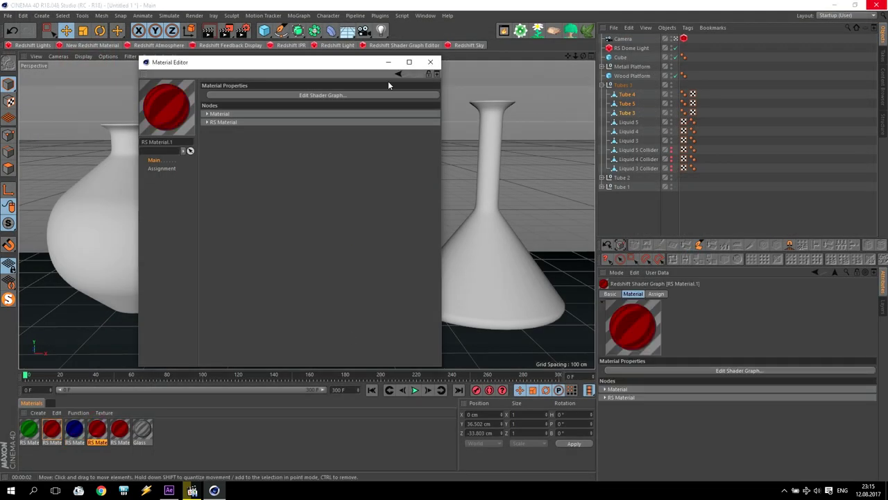
click(288, 96)
click(703, 255)
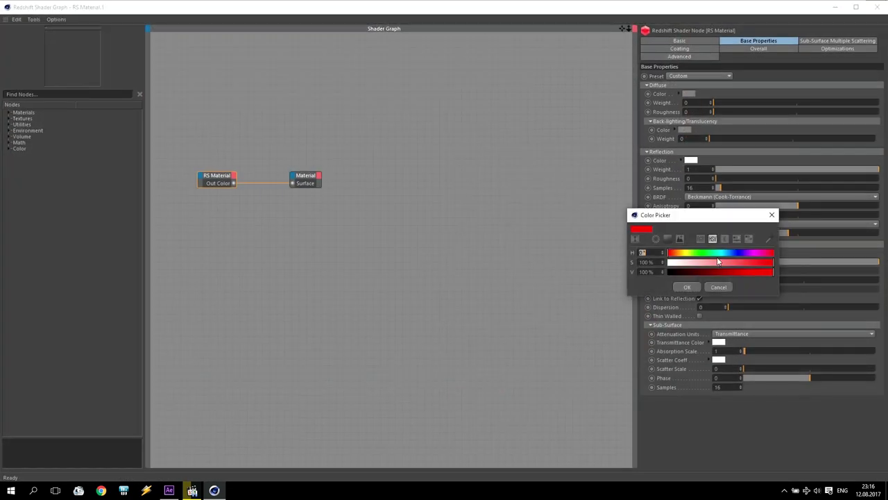
click(756, 254)
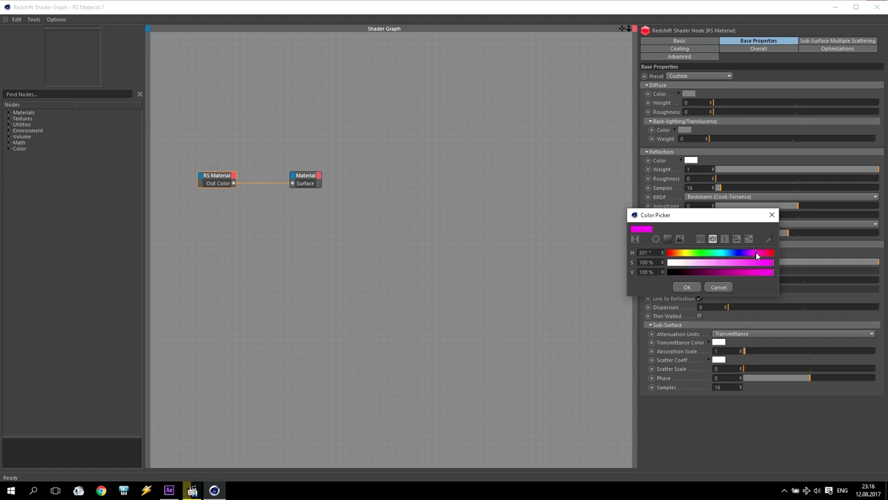
click(684, 287)
click(875, 7)
- Change the last red copy's refraction colour to yellow
click(120, 428)
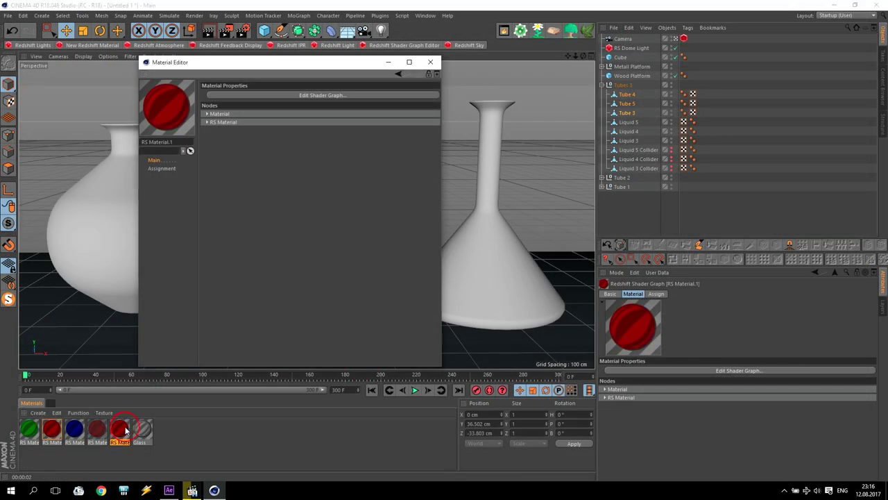
click(351, 95)
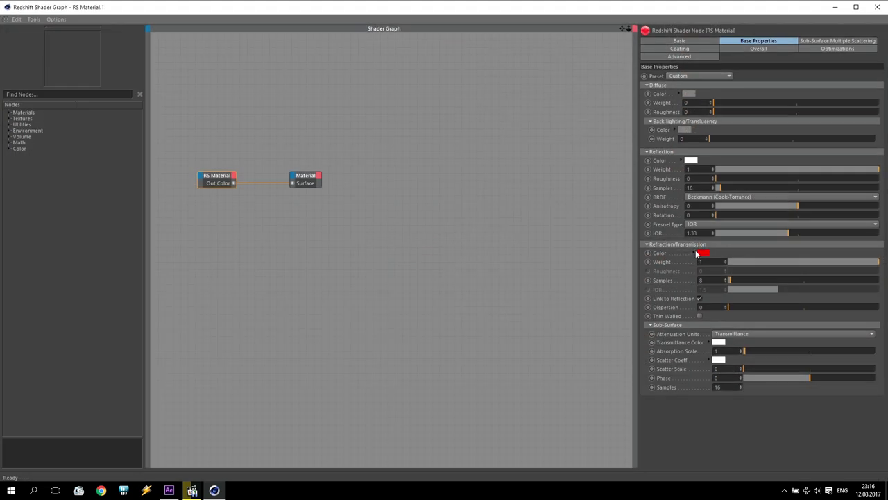
click(695, 254)
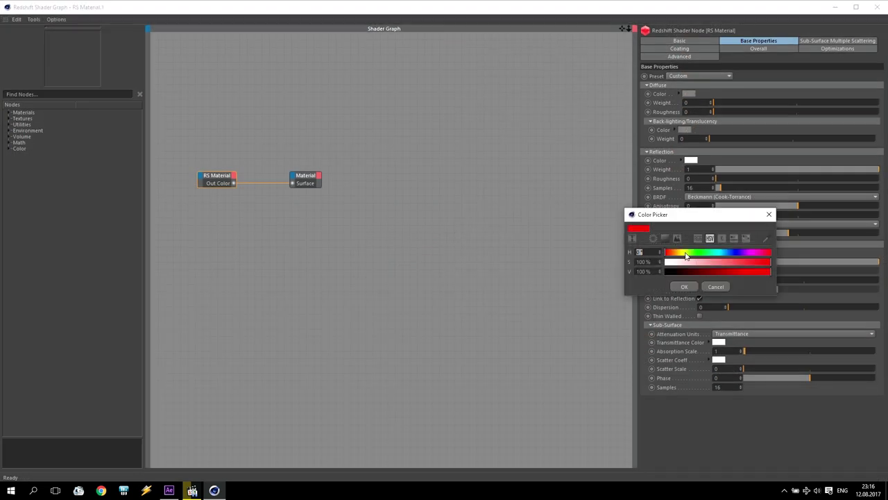
click(687, 254)
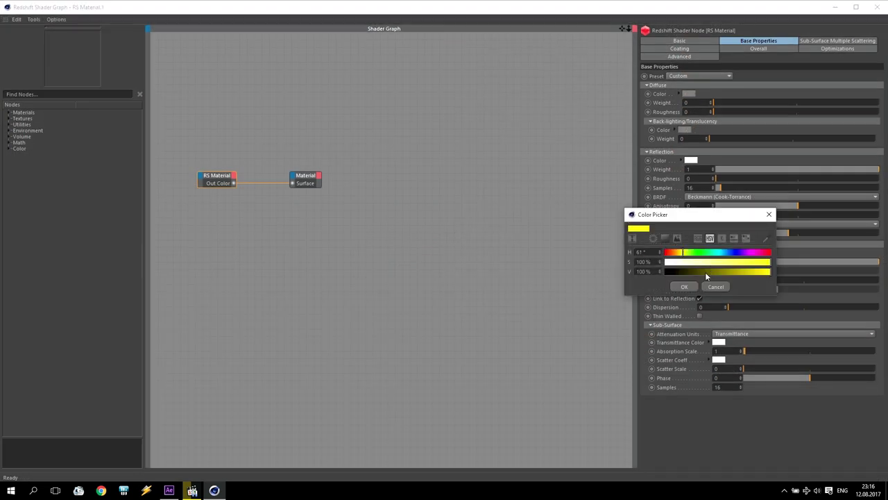
click(685, 284)
click(882, 6)
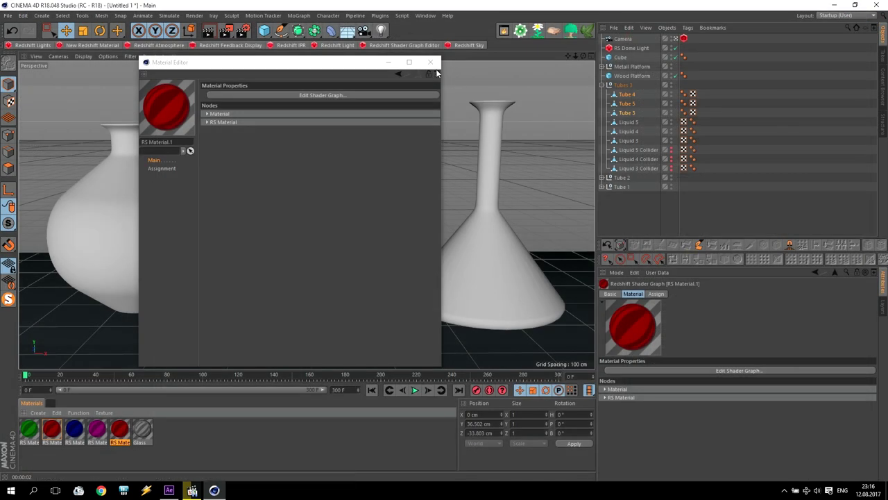
click(436, 61)
- Apply the blue, magenta and Glass materials to Tubes 3, 4 and 5
click(634, 114)
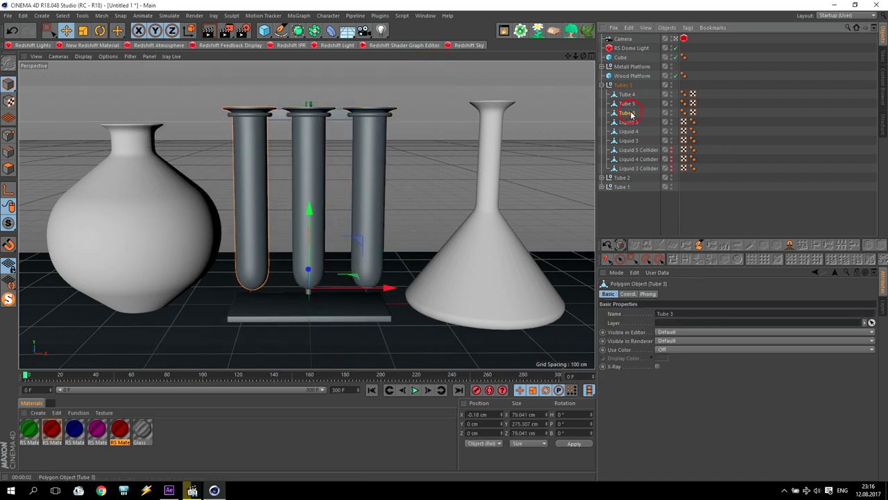
drag(623, 134, 632, 115)
click(628, 95)
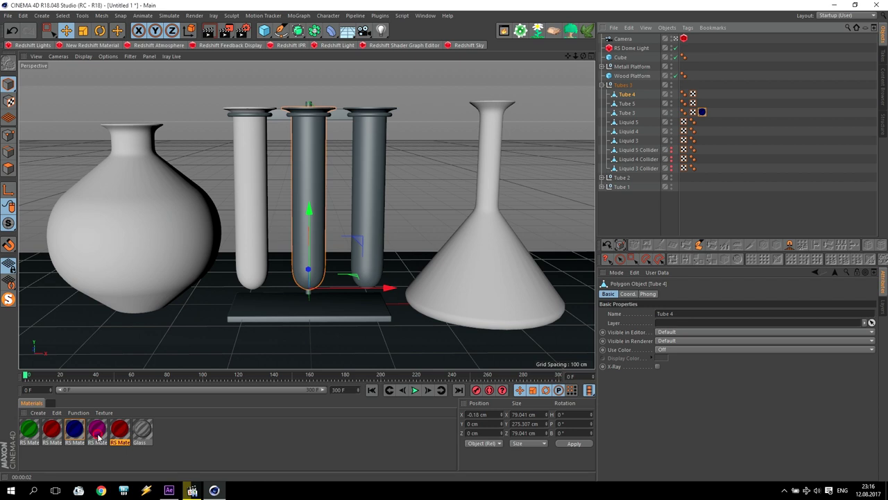
drag(633, 102, 633, 100)
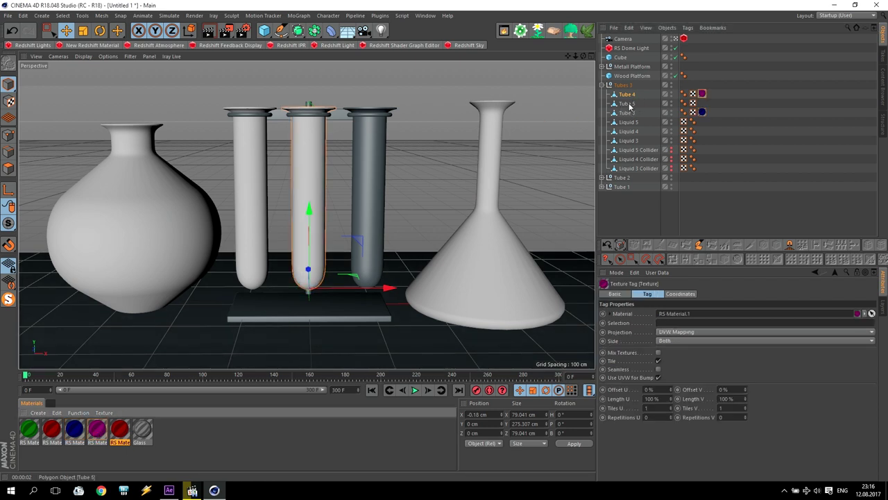
click(628, 104)
drag(142, 433, 632, 104)
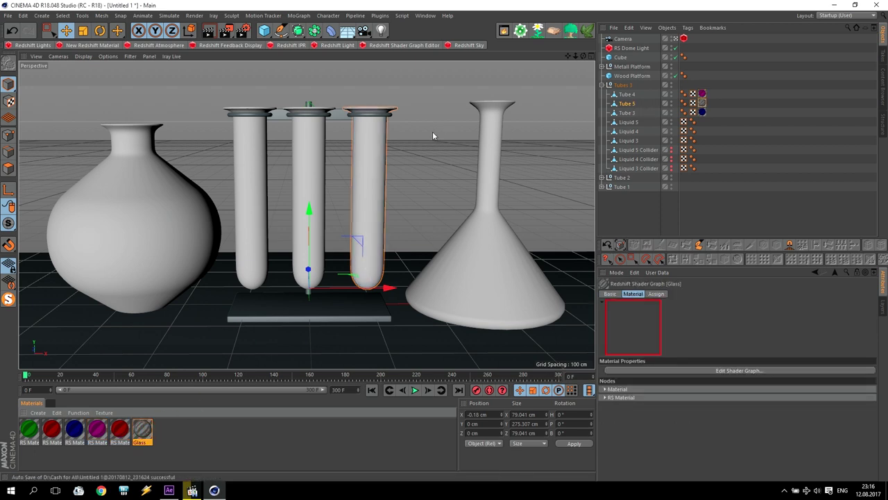
- Set the Glass material's refraction colour to yellow (H 67°, S 100%) and close the shader graph
double_click(142, 430)
click(317, 94)
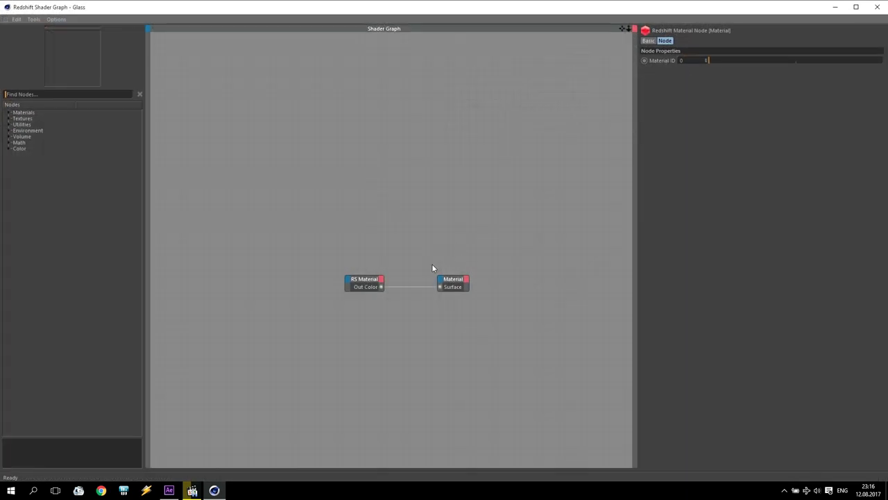
click(365, 279)
click(694, 254)
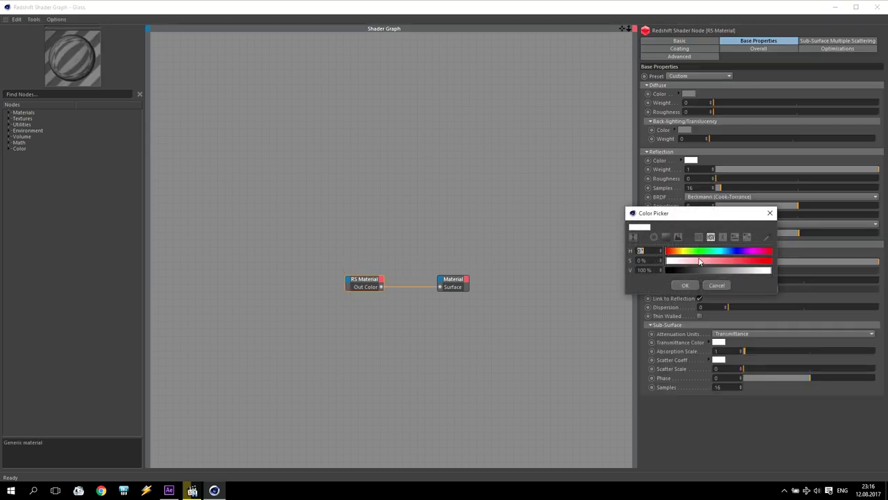
click(686, 251)
drag(688, 260, 791, 262)
click(685, 285)
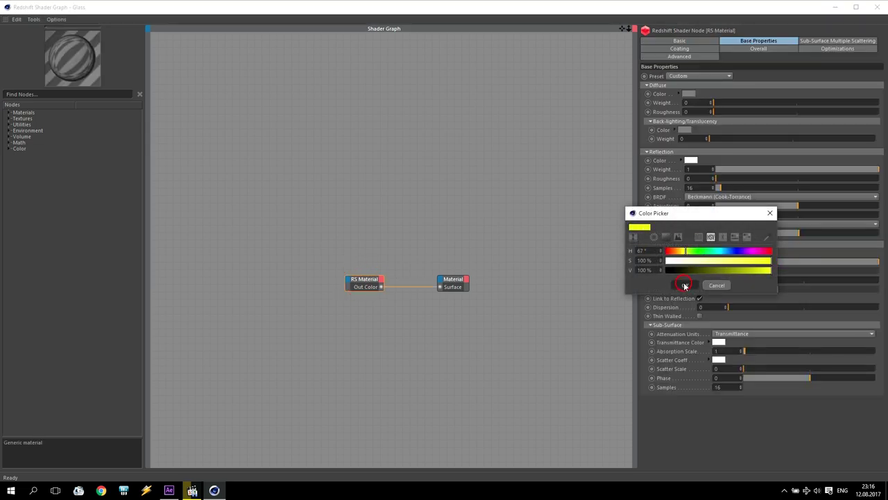
click(878, 8)
- Move the purple material from Tube 4 to Liquid 4 and the green material from Tube 5 to Liquid 5
click(430, 62)
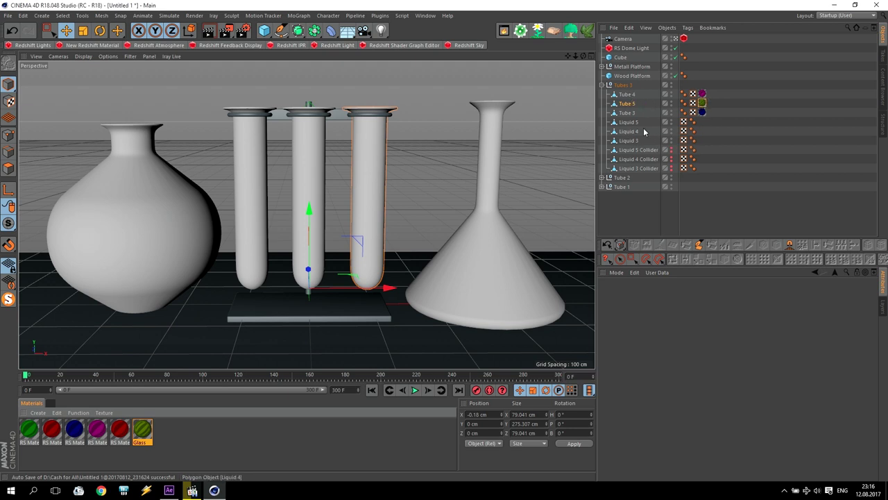
click(701, 93)
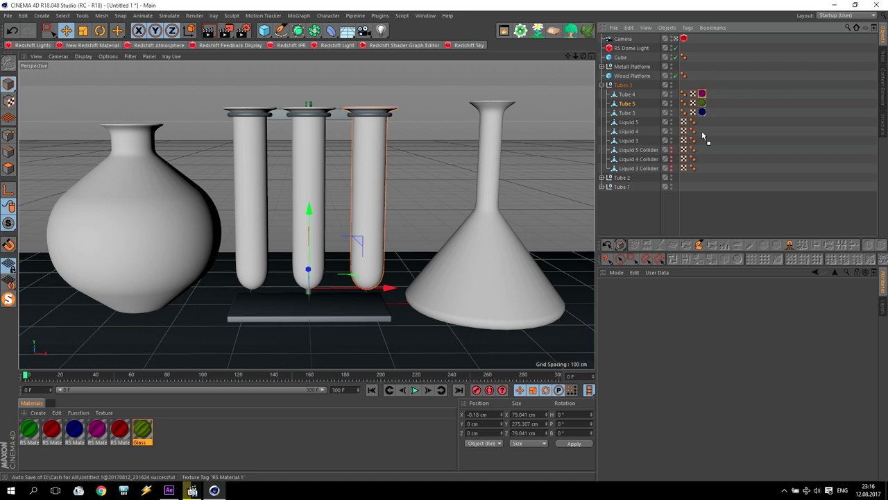
drag(703, 137, 702, 134)
click(637, 123)
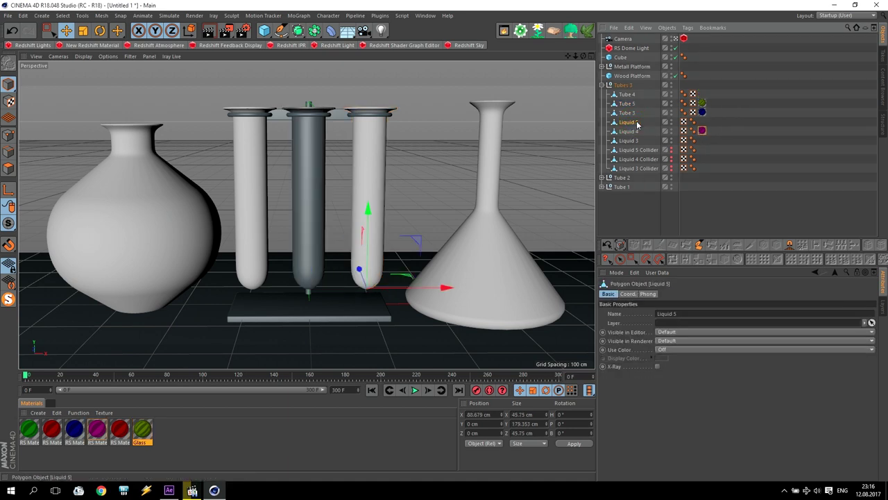
drag(703, 104, 703, 140)
click(626, 93)
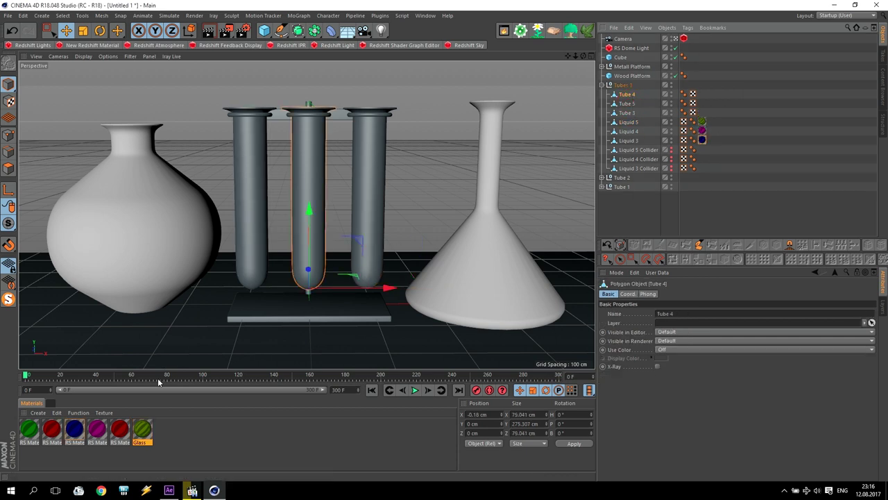
- Check RS Material.1's shader graph, then drag RS Material.1 onto an object in the Object Manager
double_click(121, 430)
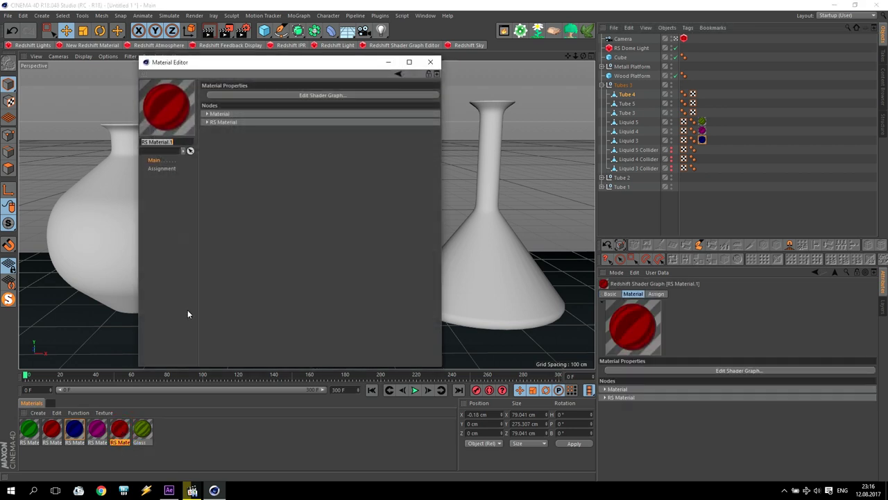
click(277, 95)
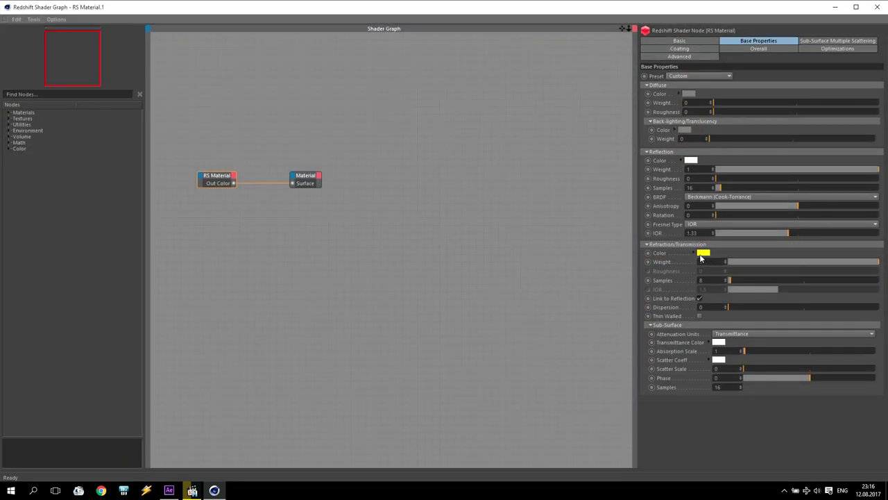
click(878, 6)
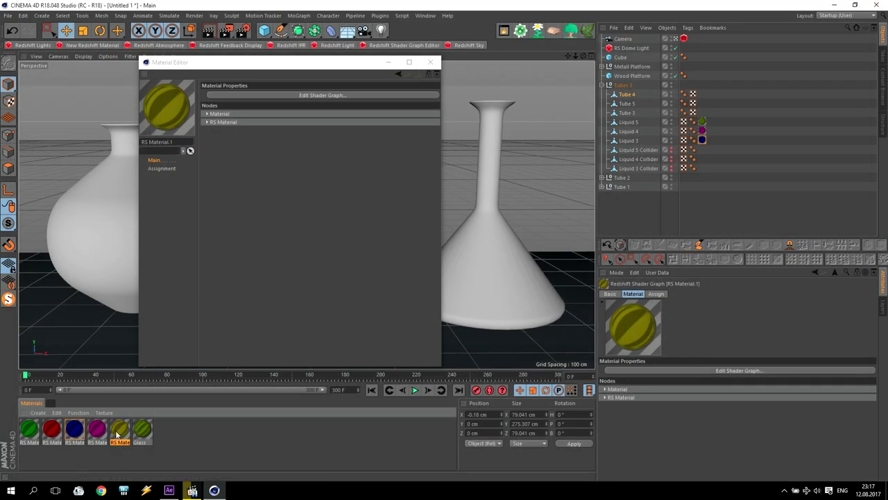
drag(118, 433, 702, 126)
- Reset the Glass refraction colour to white (saturation 0%) and apply Glass to Tube 4
click(142, 429)
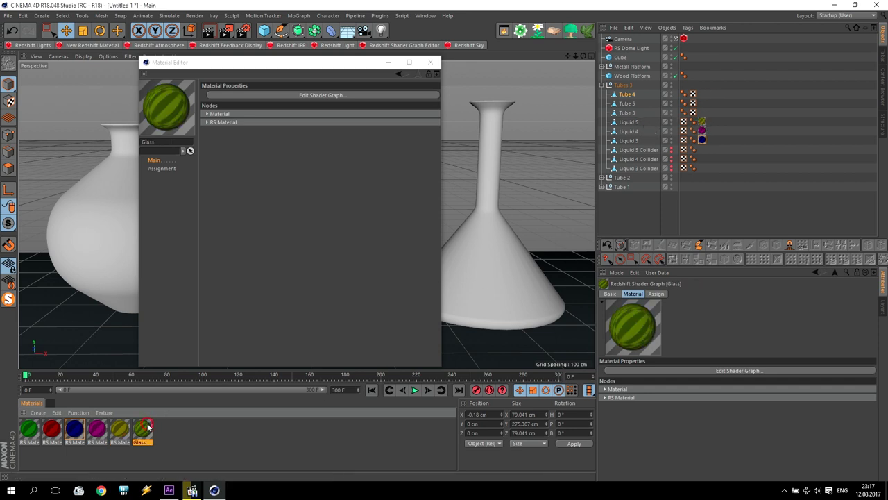
click(323, 97)
click(701, 253)
drag(729, 259, 666, 259)
click(688, 284)
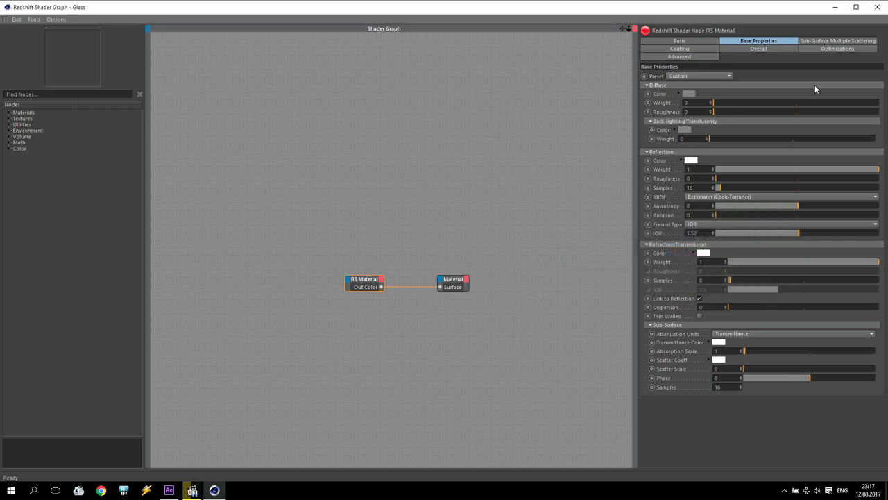
click(878, 7)
click(430, 62)
drag(142, 427, 704, 113)
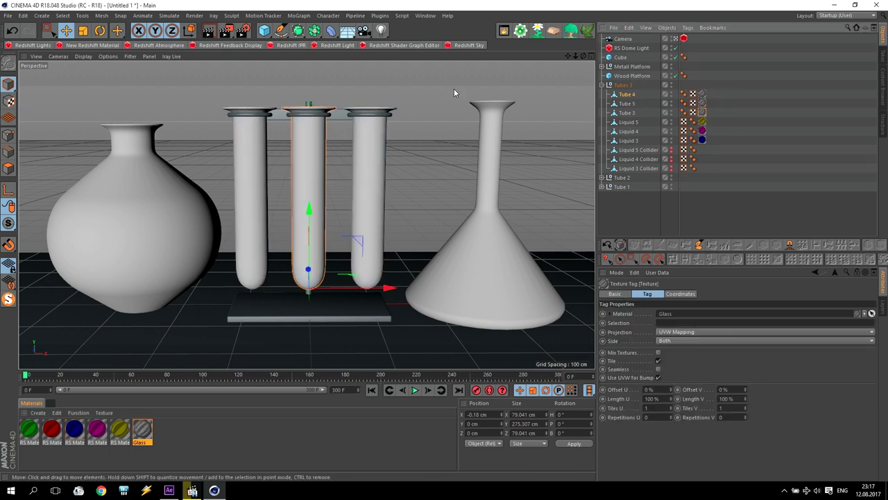
- Start the Redshift IPR render to preview the coloured liquids in the glassware
click(292, 103)
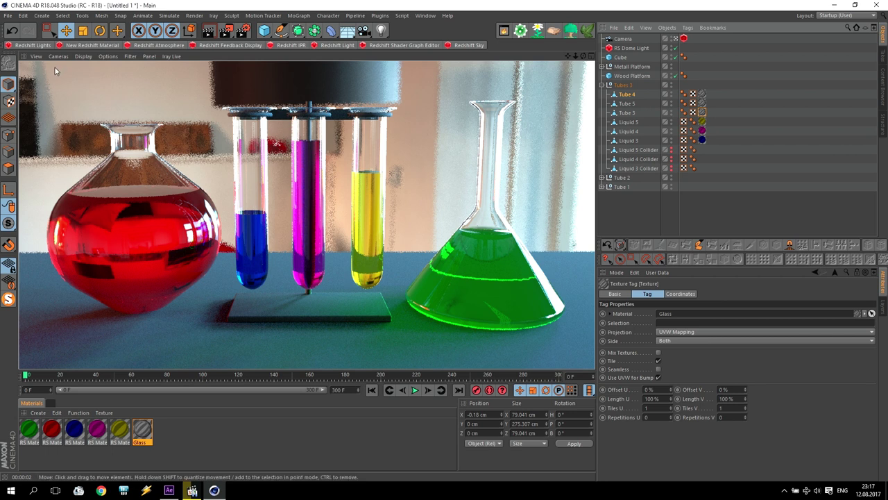
- Create a new Redshift material and set its diffuse weight to 0
click(90, 46)
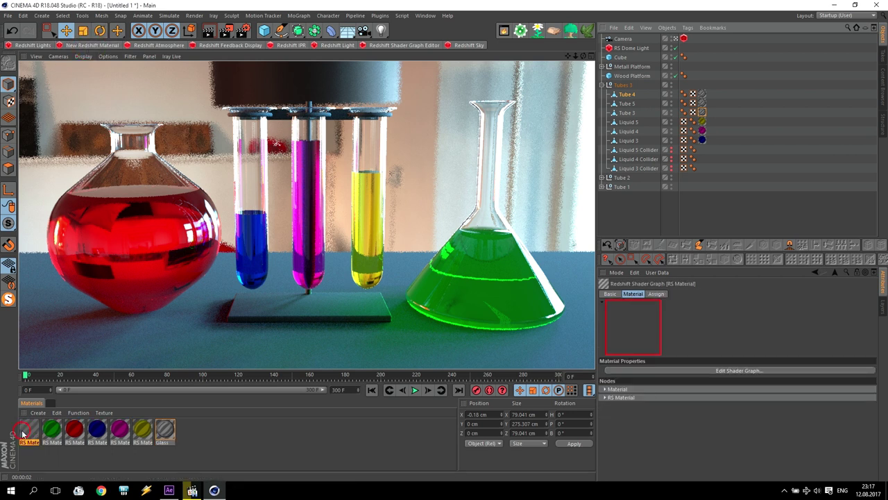
click(300, 162)
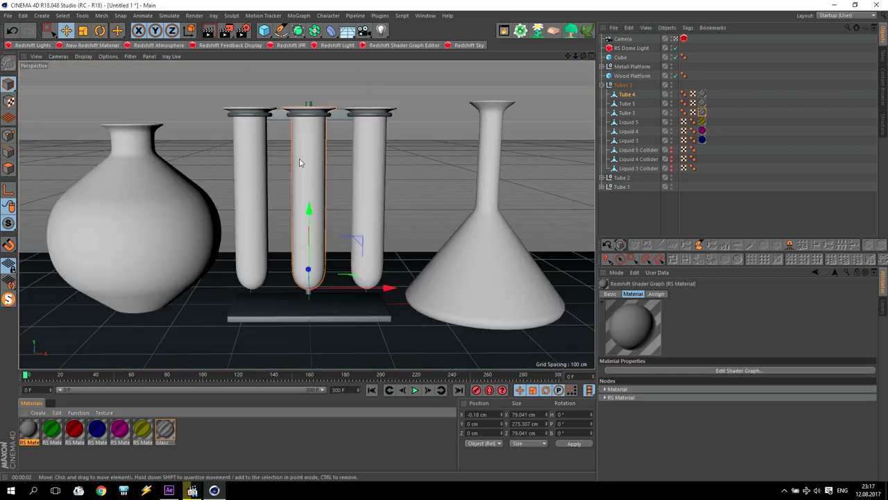
double_click(31, 430)
click(331, 98)
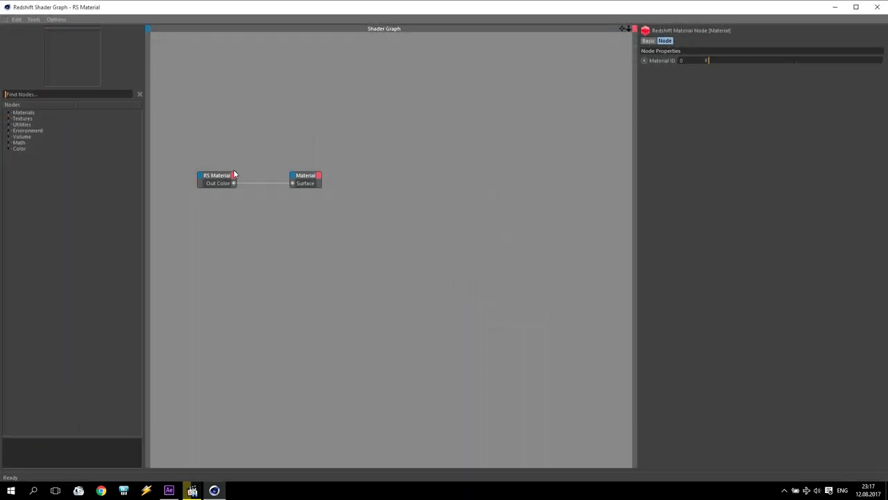
click(218, 179)
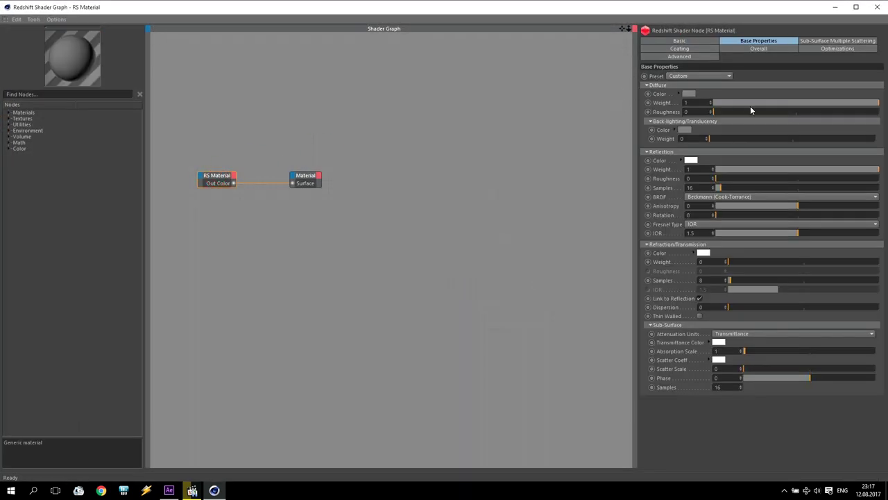
drag(792, 102, 709, 103)
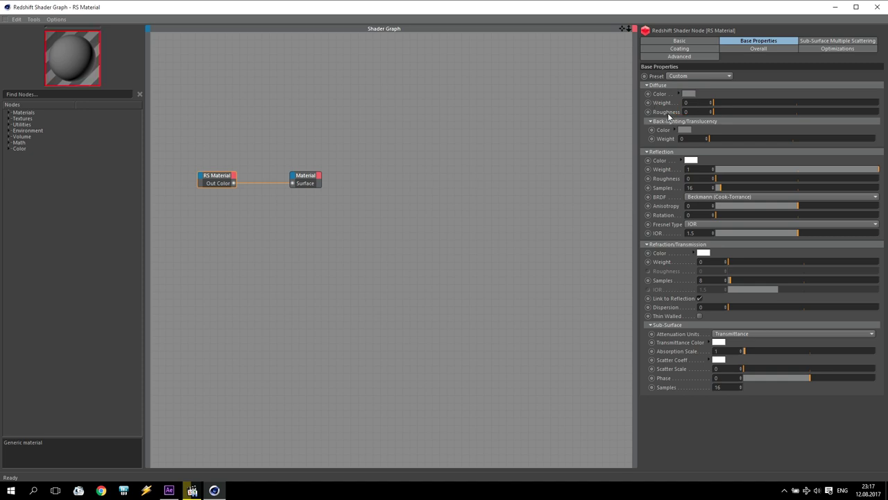
- Switch Fresnel to Color + Edge Tint with white Reflectivity and white Edge Tint
click(703, 225)
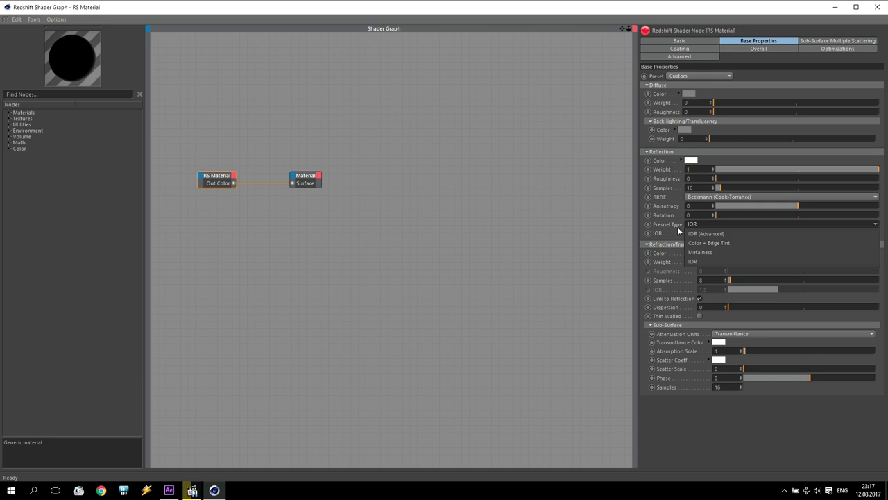
click(698, 243)
click(696, 241)
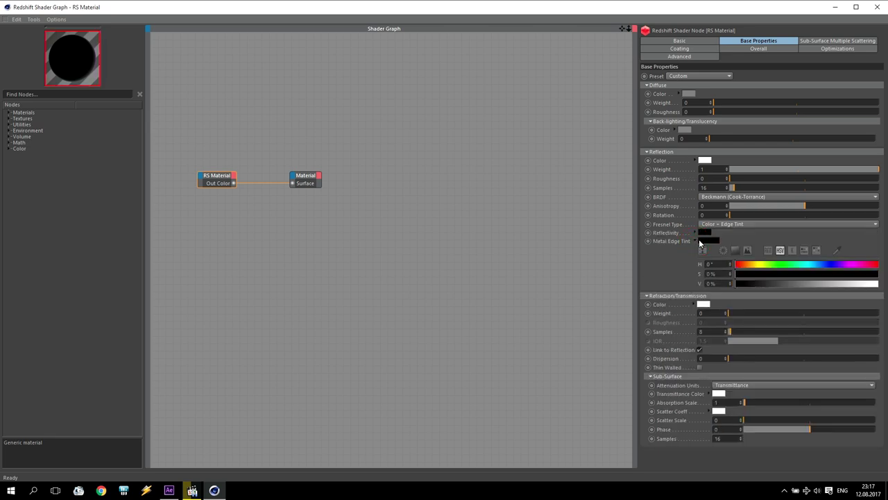
click(695, 241)
click(704, 234)
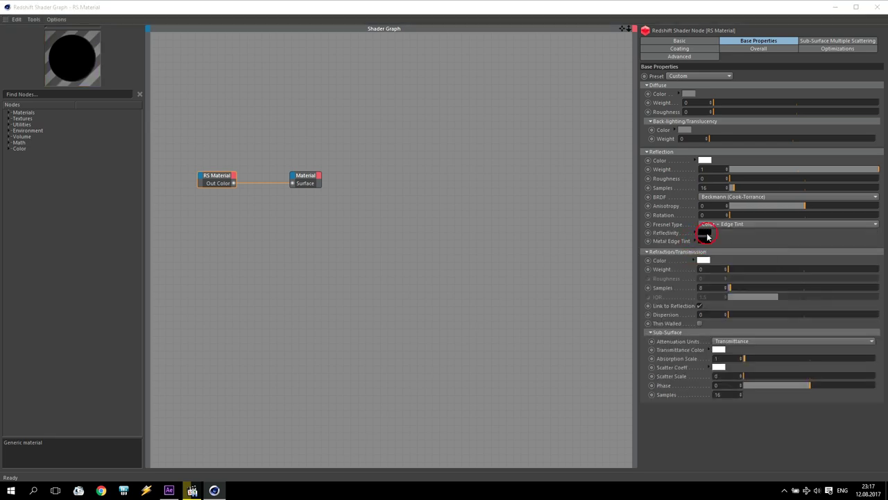
click(691, 267)
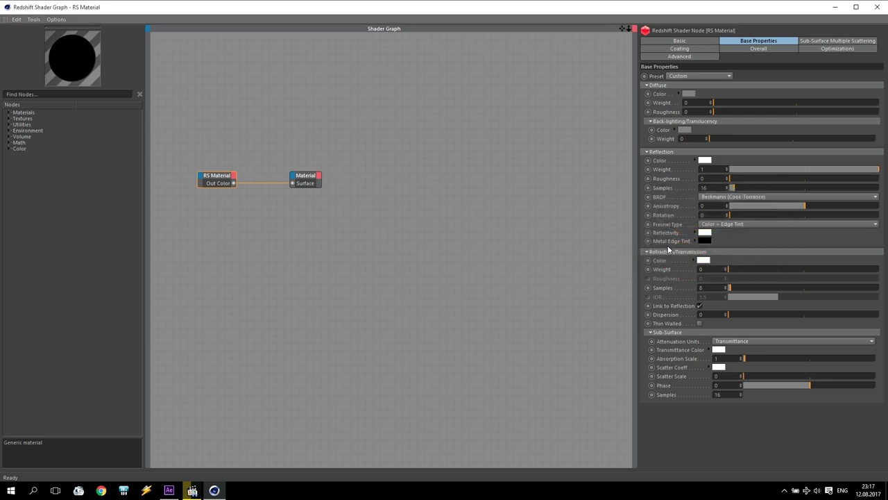
click(705, 241)
drag(714, 264, 799, 263)
click(689, 272)
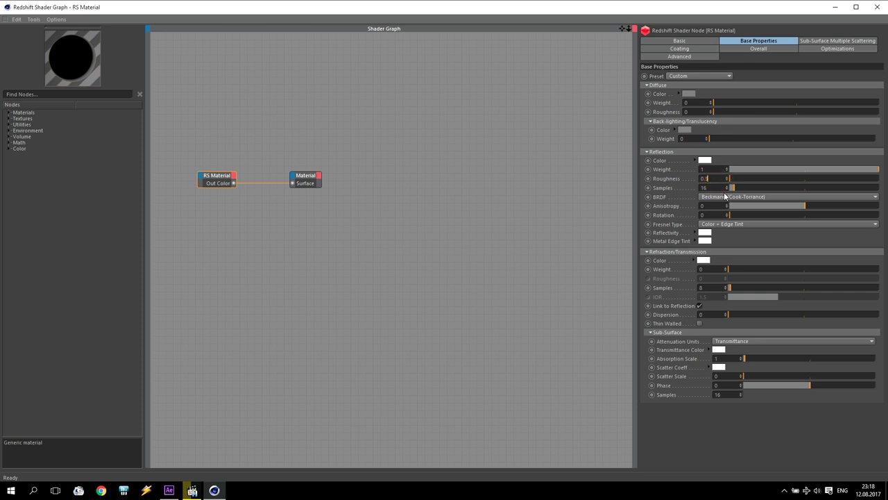
- Set the reflection roughness to 0.4 and close the shader graph
text(3)
key(Return)
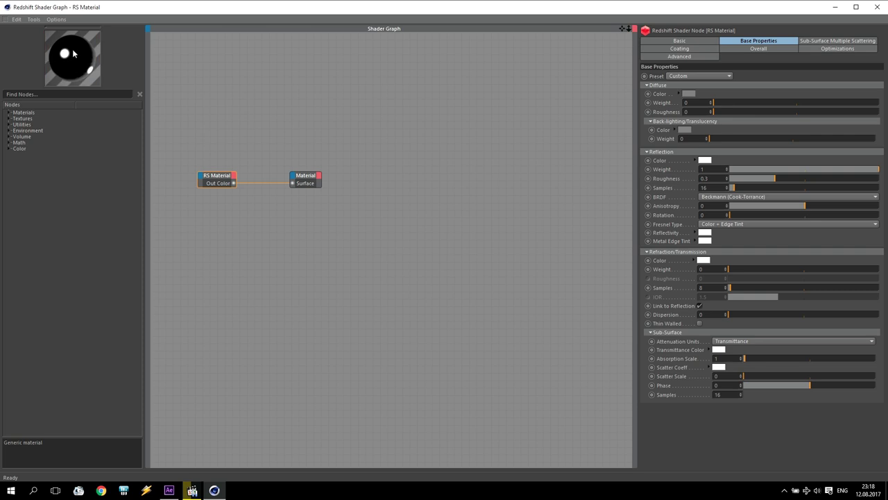
click(715, 179)
text(0.4)
key(Return)
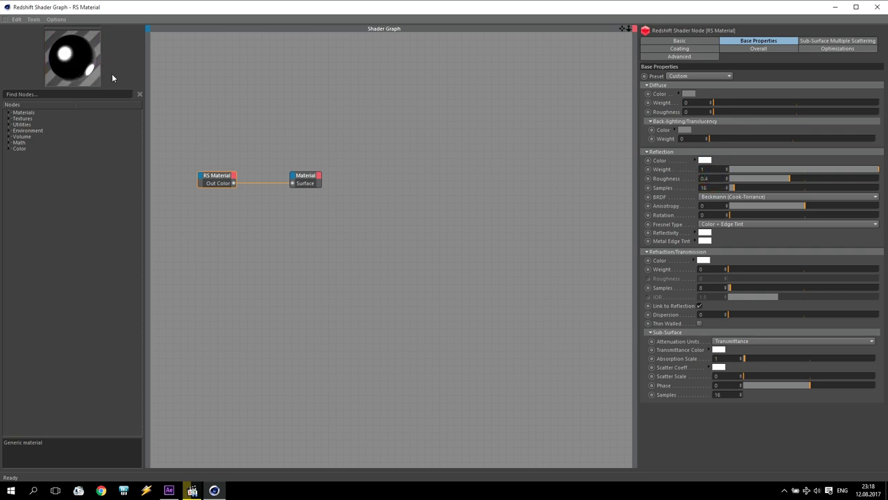
click(877, 7)
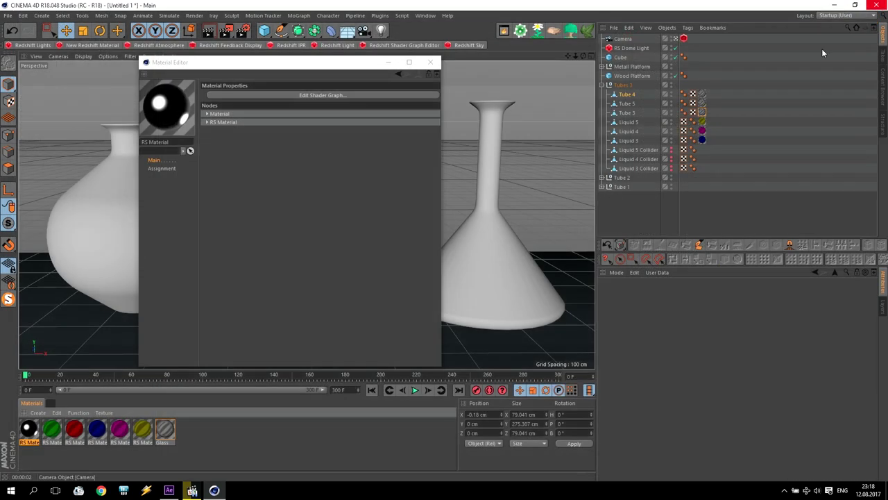
- Apply the new black metallic RS Material to the Metall Platform group
click(431, 62)
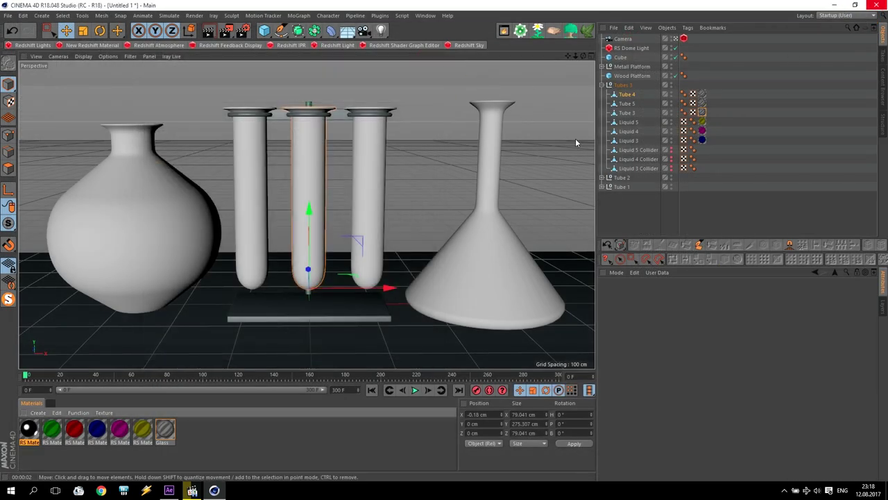
click(630, 66)
click(601, 67)
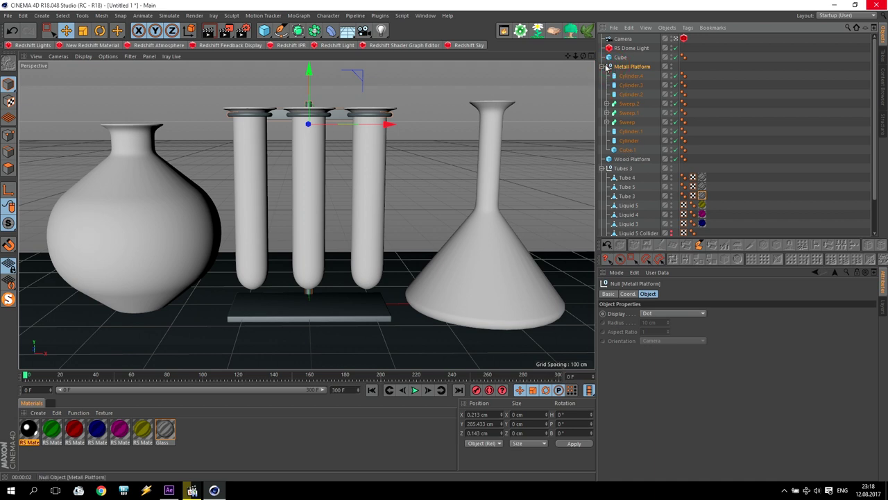
click(601, 66)
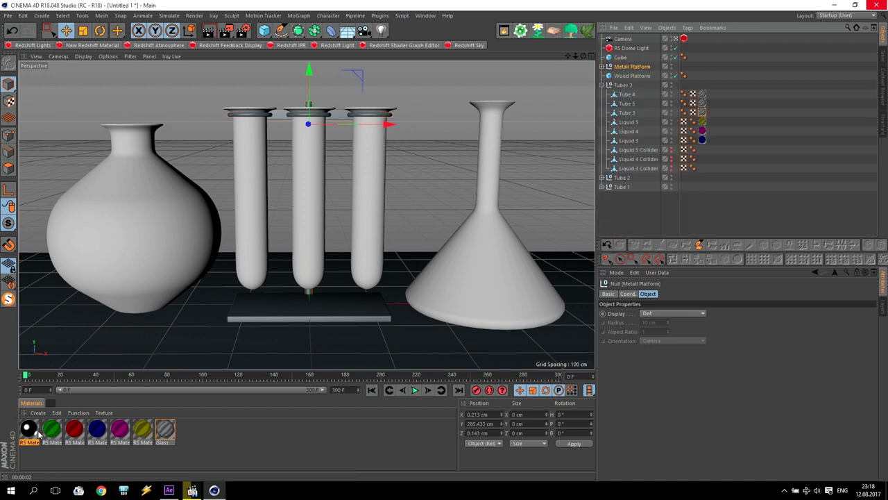
drag(37, 433, 646, 69)
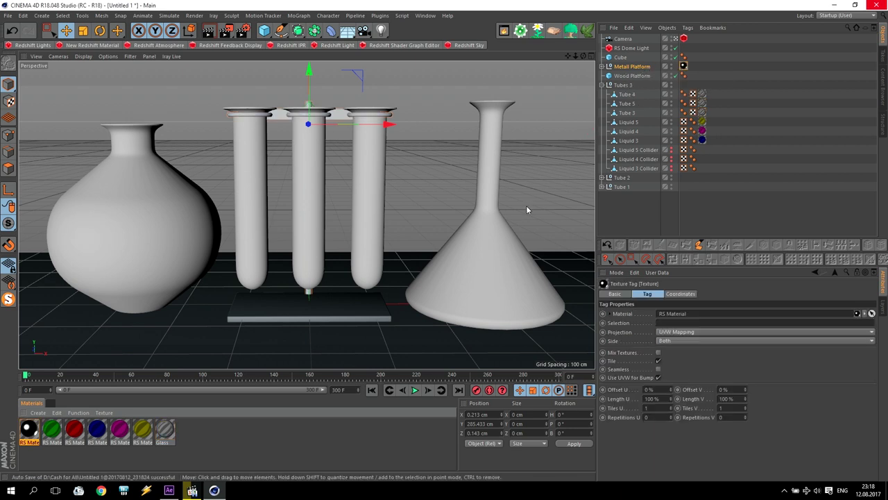
- Create RS Material.2 and add a Texture node beside its RS Material node
click(92, 45)
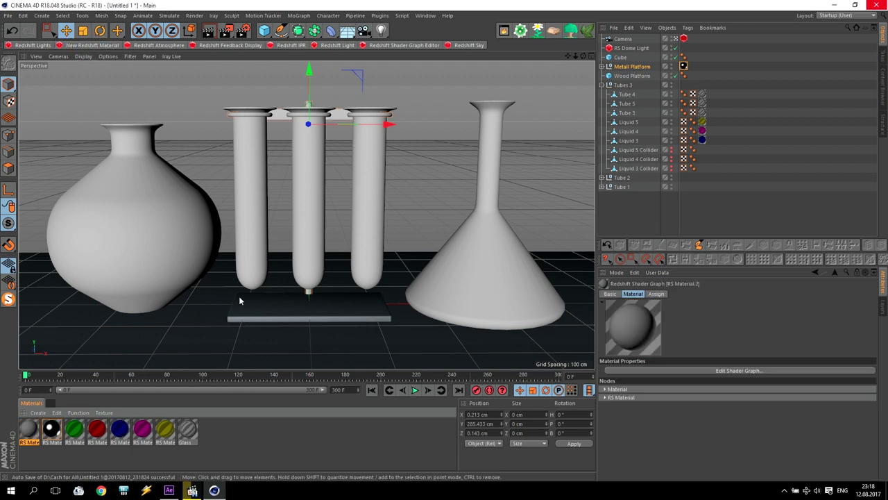
double_click(23, 434)
click(292, 96)
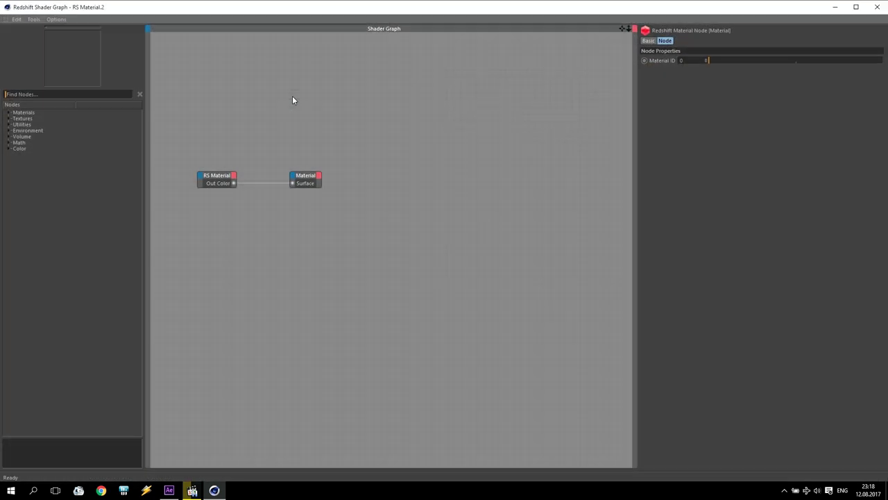
click(216, 176)
middle_drag(160, 157, 275, 181)
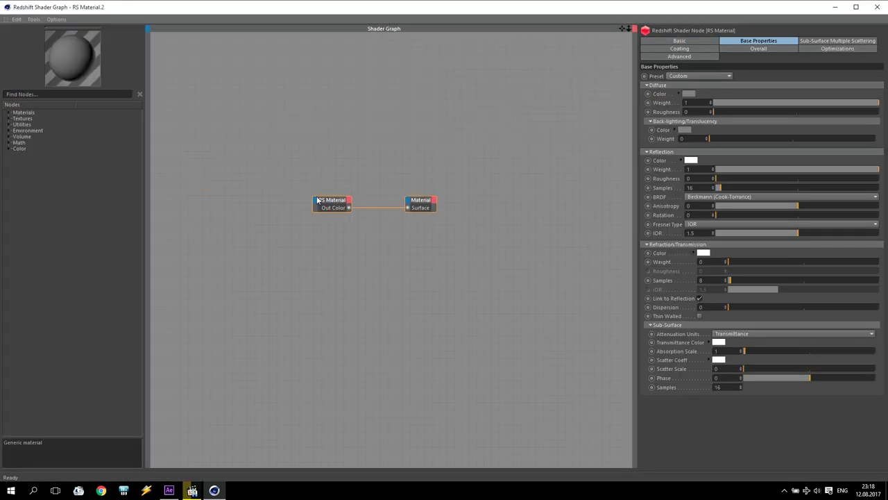
click(8, 119)
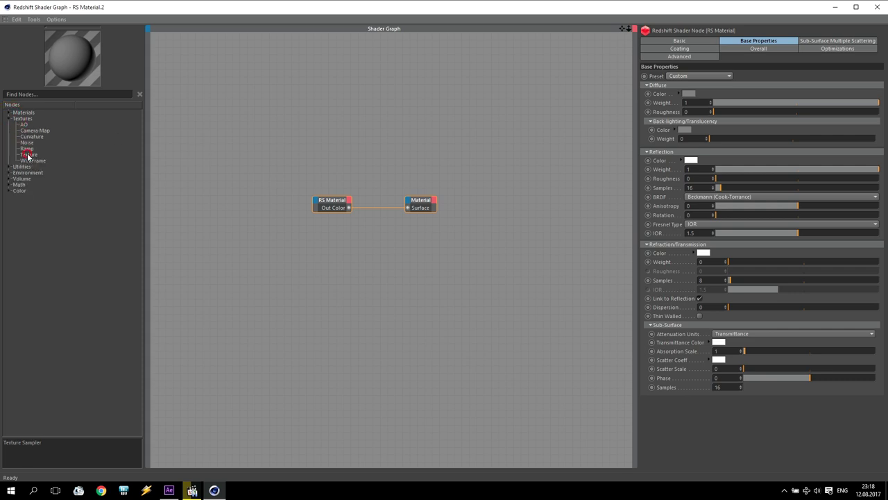
drag(29, 154, 229, 209)
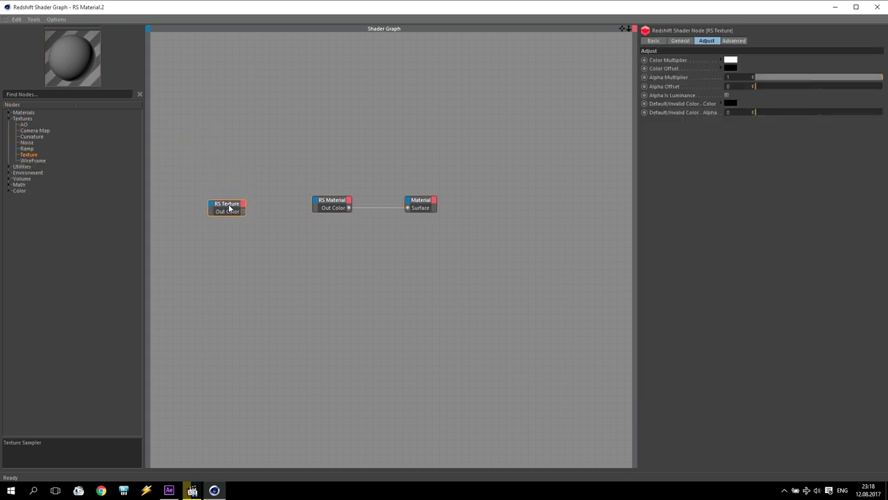
- Load Mystic_Brown.jpg into the texture, wire it to Diffuse Color, and duplicate the node
click(679, 43)
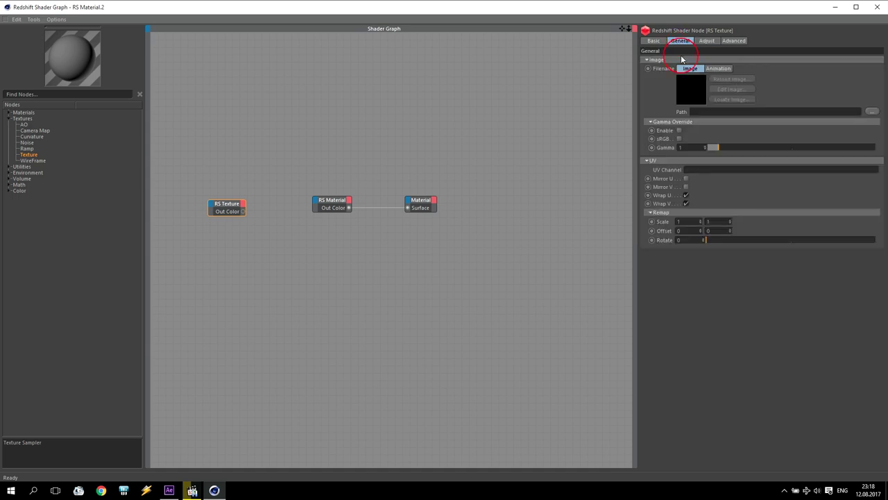
click(872, 112)
click(409, 96)
click(362, 284)
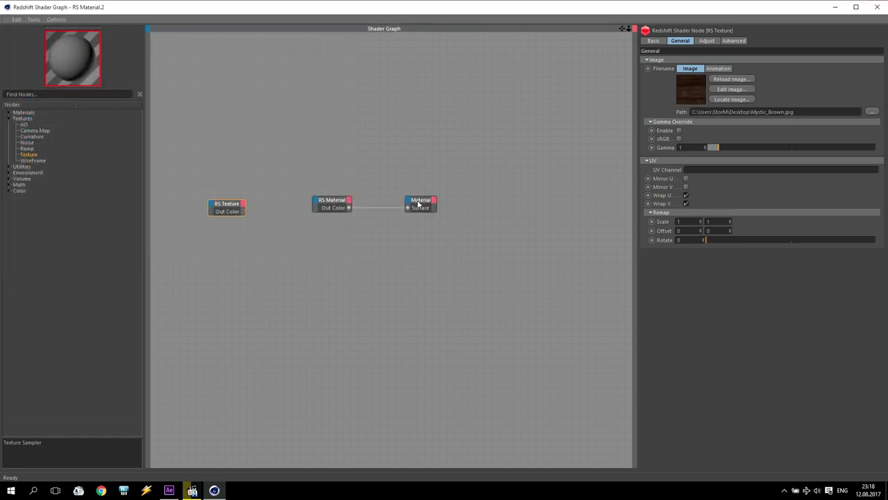
drag(228, 203, 319, 202)
mouse_move(361, 206)
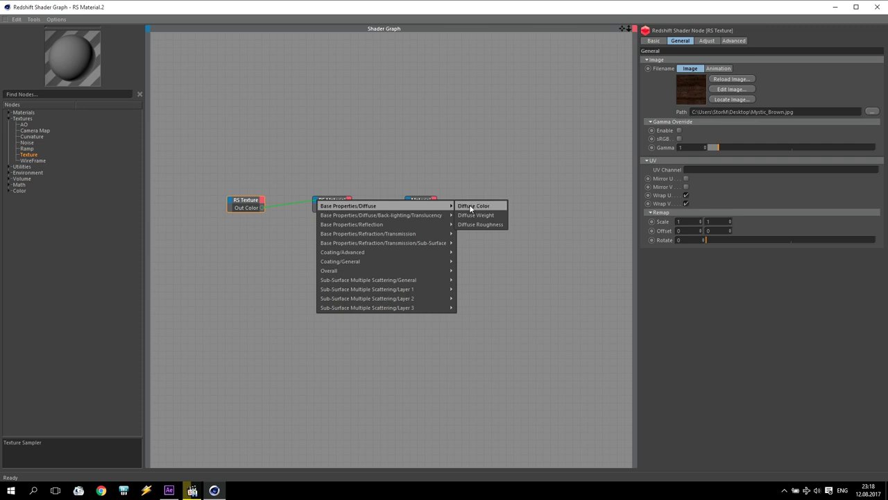
click(472, 206)
drag(243, 200, 246, 163)
click(248, 167)
- Add a Color Correct node with saturation set to 0
click(9, 191)
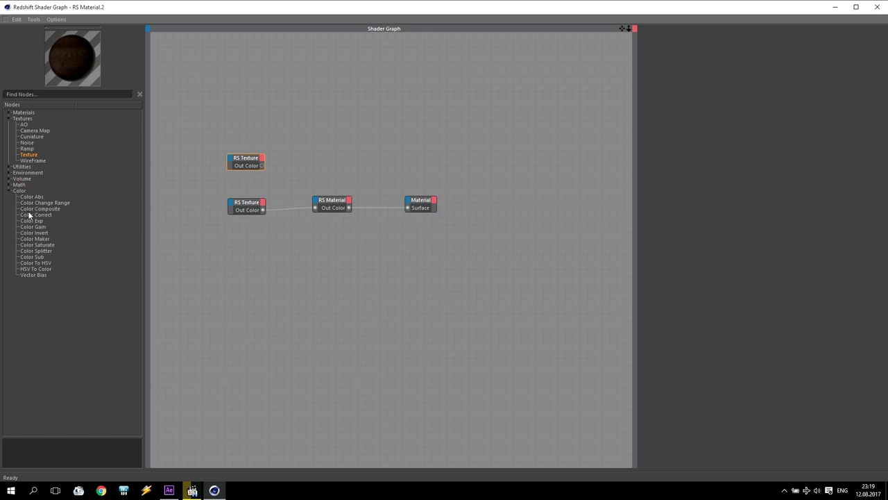
drag(30, 216, 410, 210)
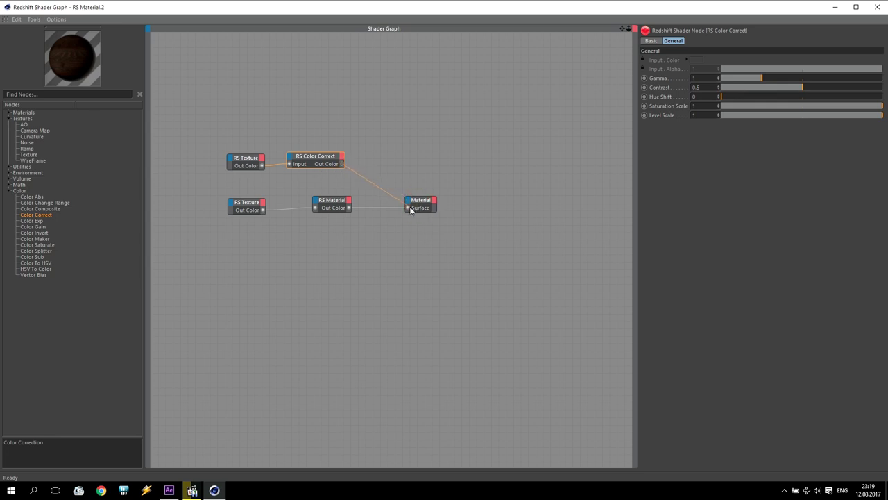
click(309, 159)
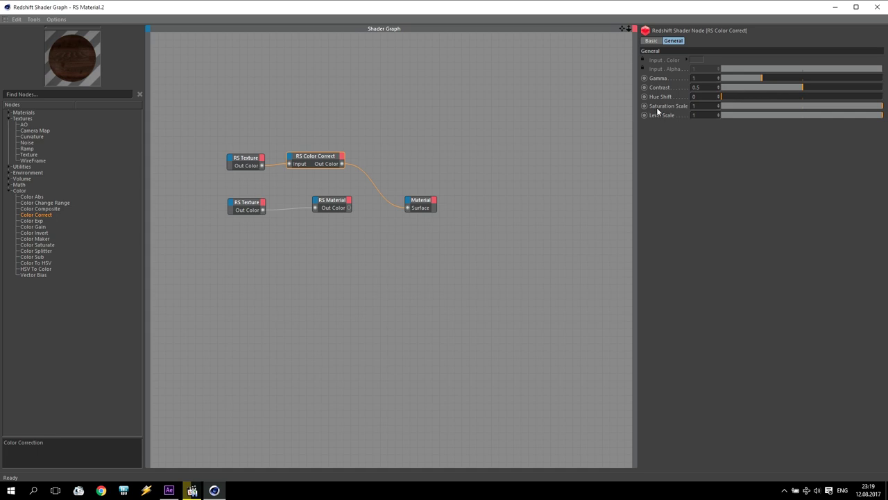
drag(806, 109, 658, 109)
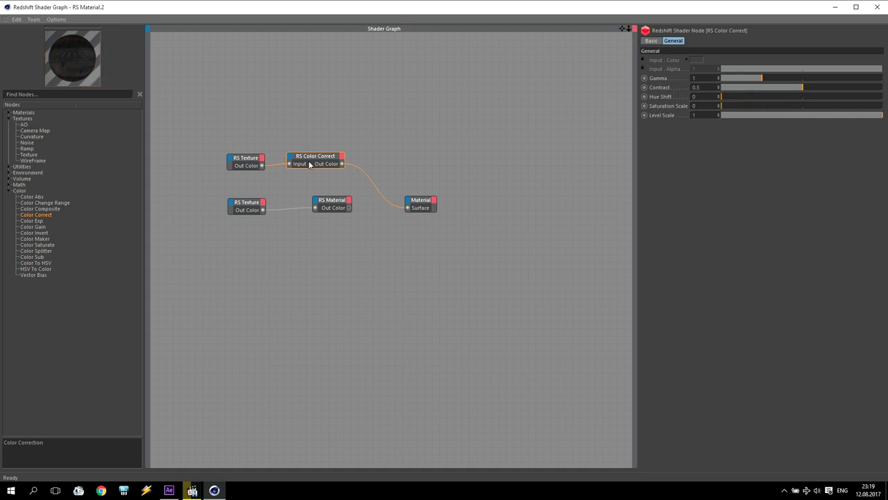
- Add a Bump Map node fed by the colour correction and wire it into the material's Bump Input
click(8, 167)
drag(21, 178, 414, 164)
click(348, 178)
click(409, 159)
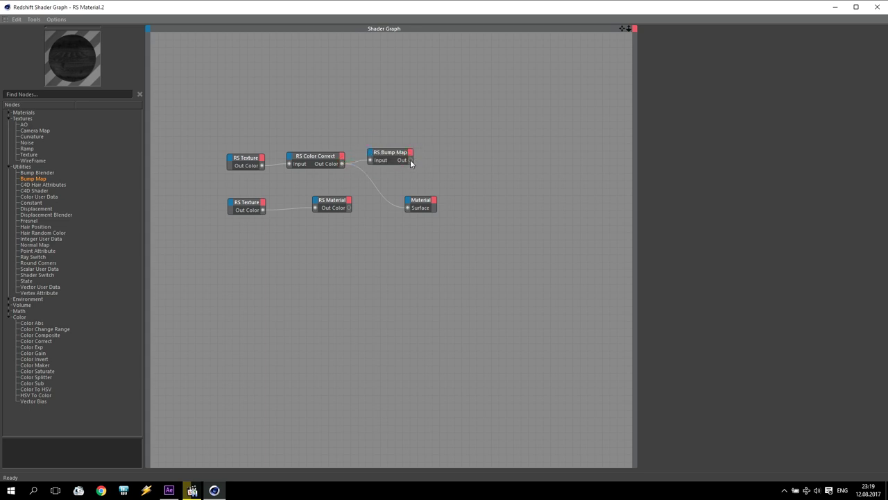
drag(409, 159, 316, 205)
mouse_move(333, 271)
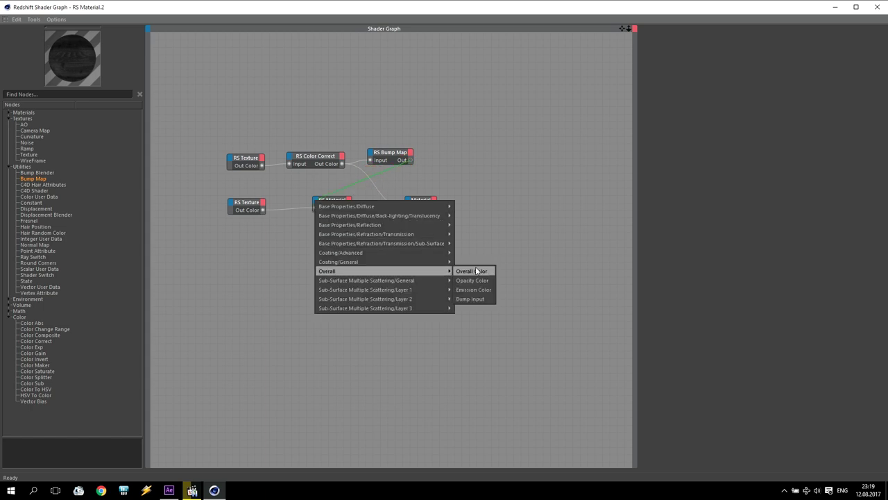
click(482, 298)
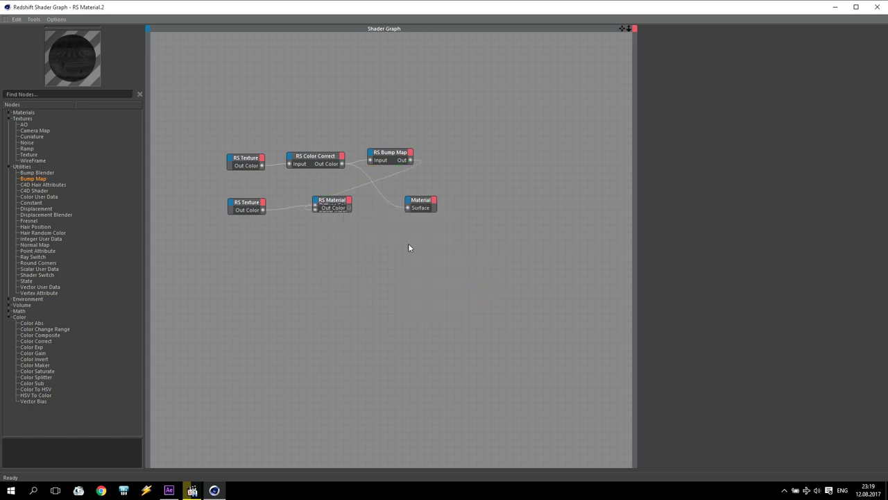
- Reconnect RS Material to the Material output's Surface and tidy the node layout
click(333, 212)
drag(349, 220, 410, 207)
click(435, 210)
click(419, 202)
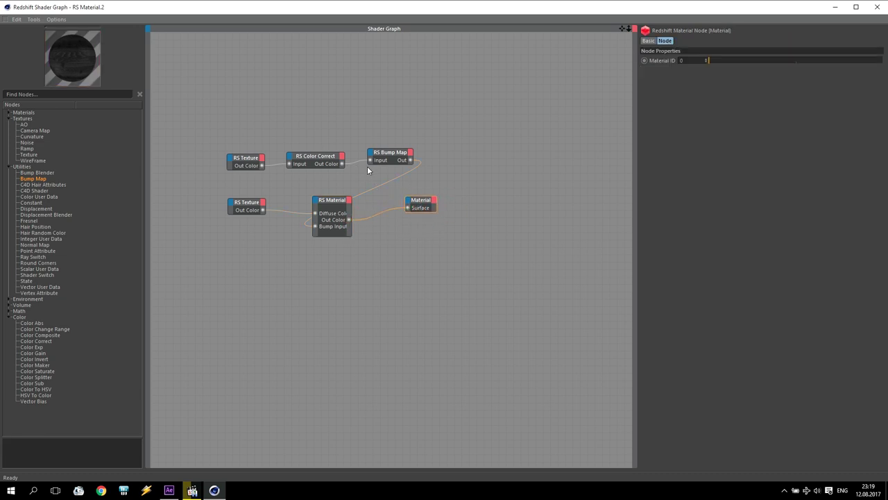
drag(336, 204, 366, 222)
drag(436, 202, 502, 204)
mouse_move(364, 219)
mouse_down()
mouse_move(442, 200)
mouse_move(445, 116)
mouse_move(435, 121)
mouse_move(448, 111)
mouse_up()
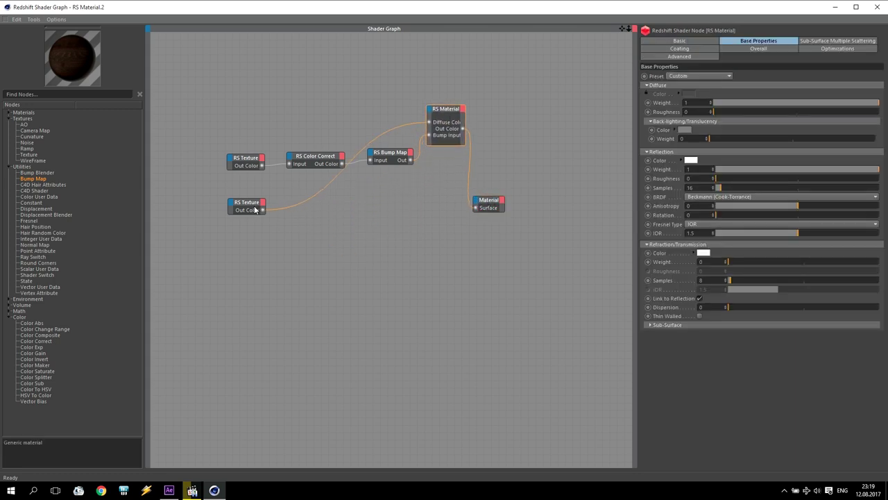
drag(258, 206, 392, 111)
drag(484, 201, 488, 161)
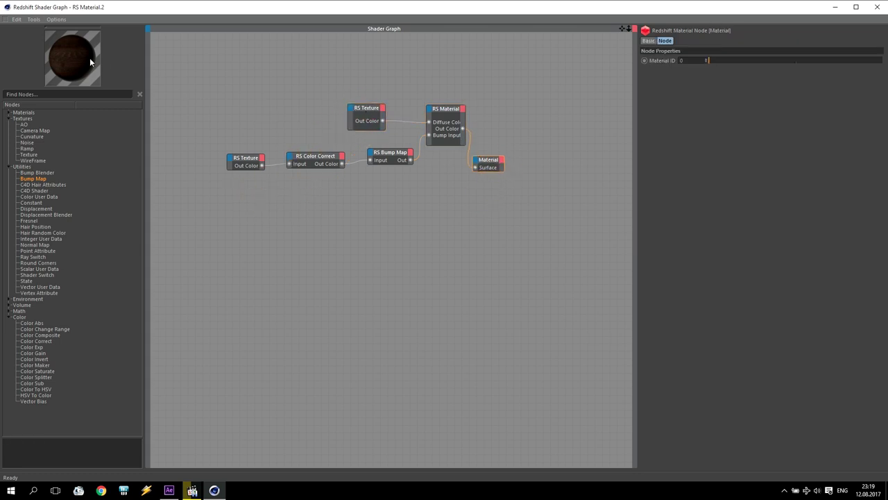
- Set the RS Material reflection roughness to 0.2 and close the shader graph
click(443, 112)
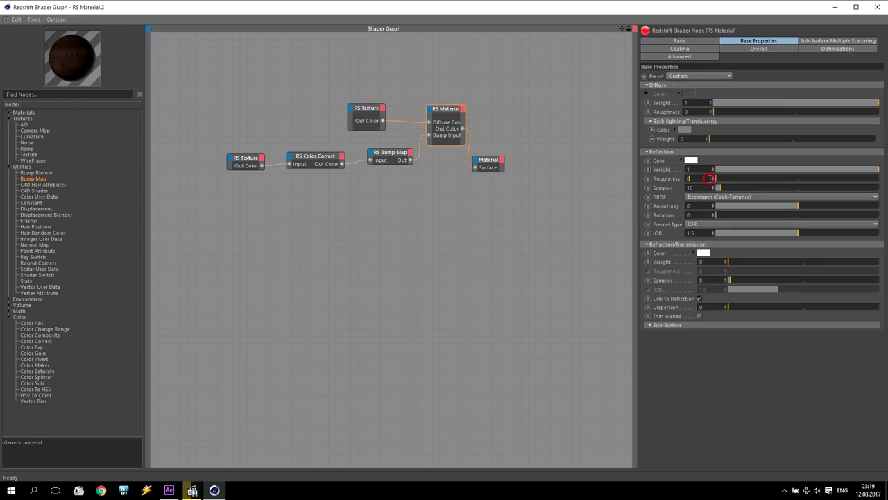
key(Return)
click(874, 7)
- Apply the brown material to the wood platform and rename the Cube to Table
click(430, 64)
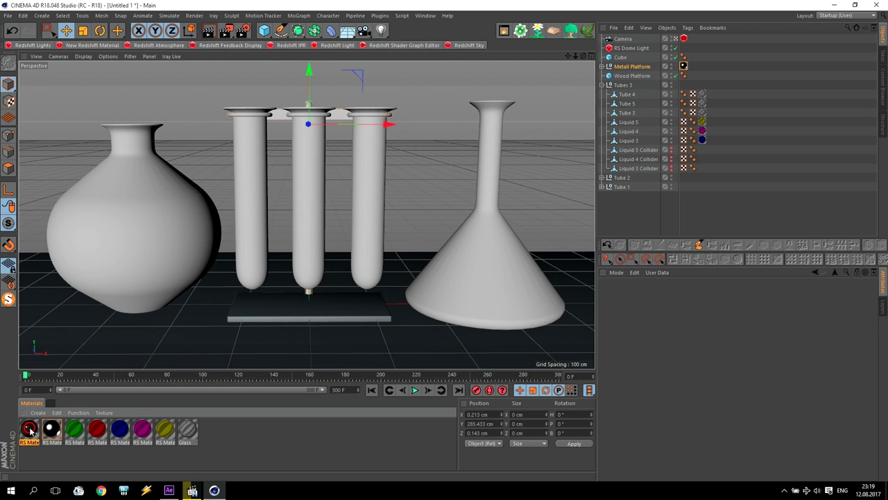
drag(29, 429, 282, 312)
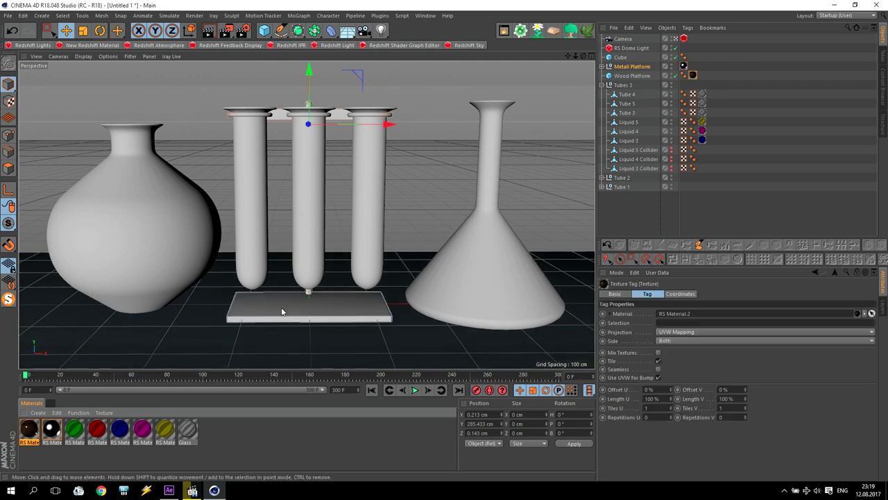
click(621, 58)
double_click(623, 58)
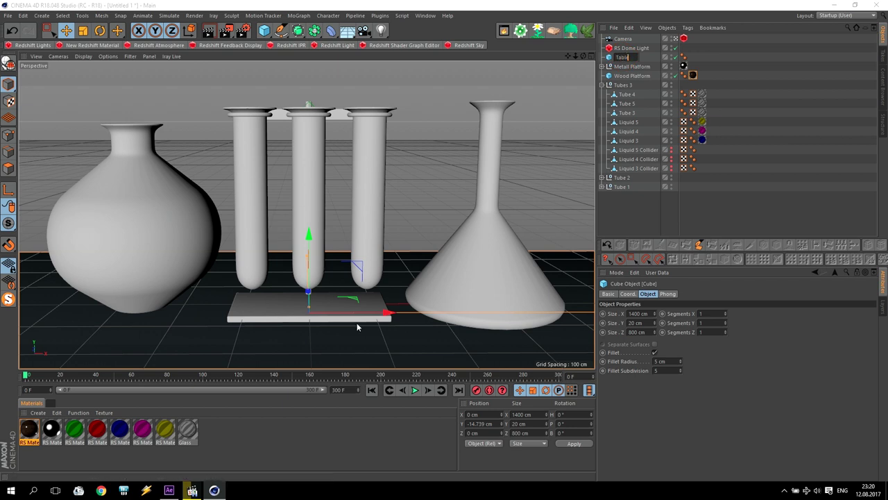
click(222, 441)
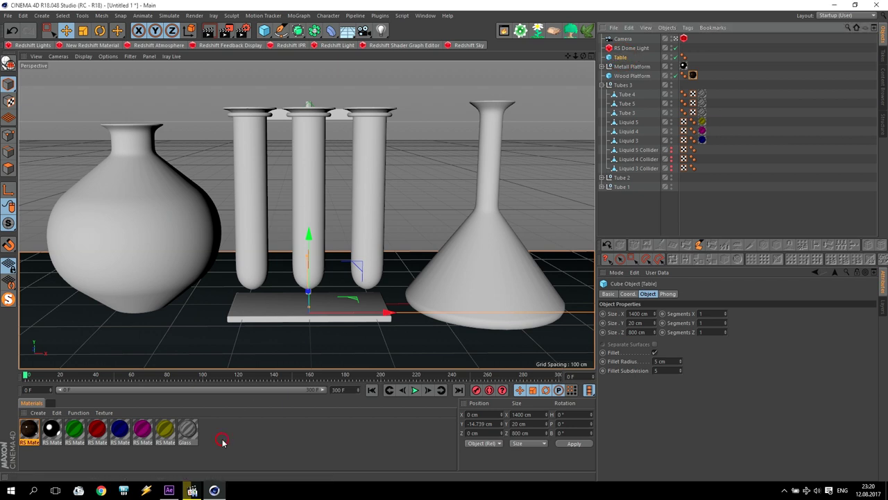
- Duplicate the brown RS Material.2, deleting an accidentally created new material
click(80, 47)
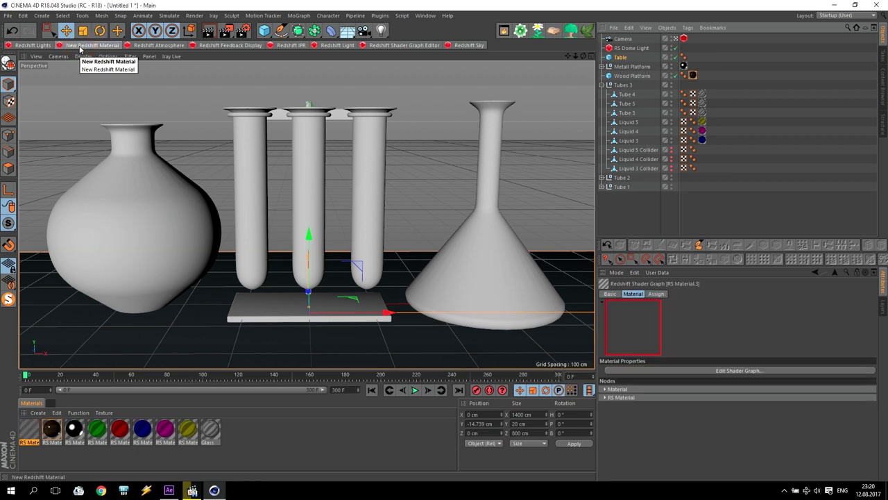
click(28, 428)
key(Delete)
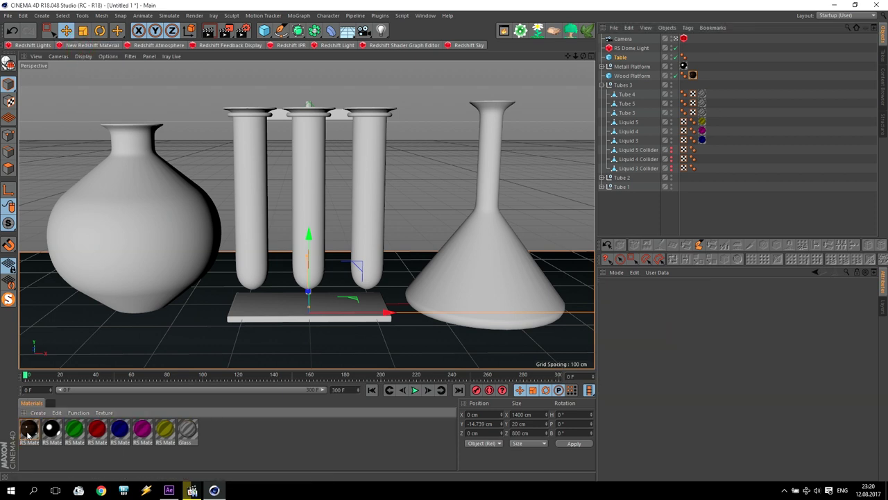
click(32, 431)
ctrl+drag(18, 438, 44, 442)
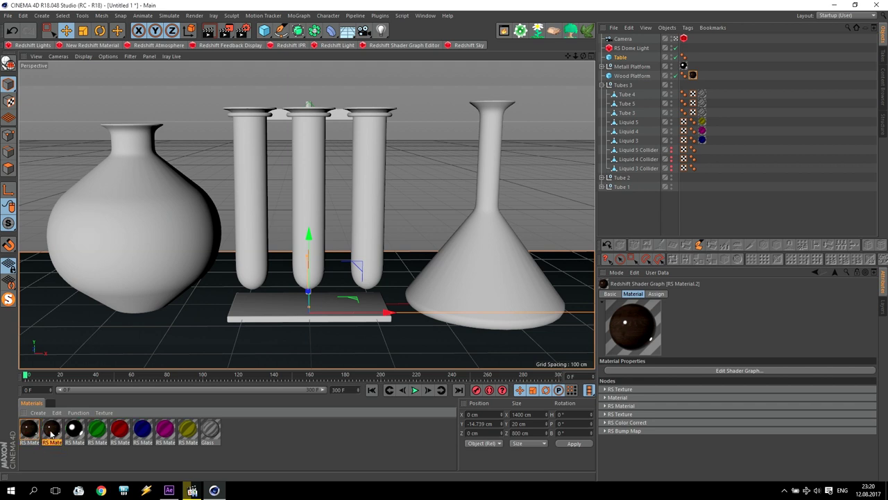
- Swap the copied material's diffuse texture image to wood_1_46.jpg
double_click(50, 432)
click(270, 96)
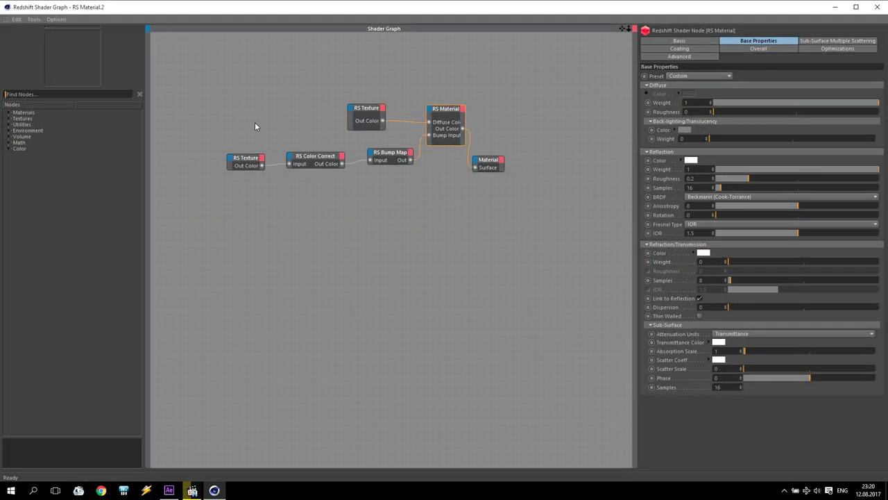
click(534, 152)
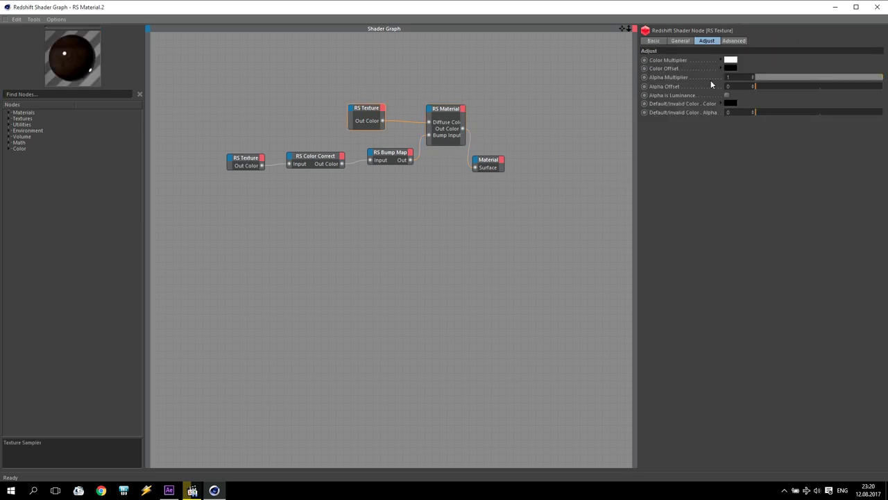
click(680, 41)
click(873, 111)
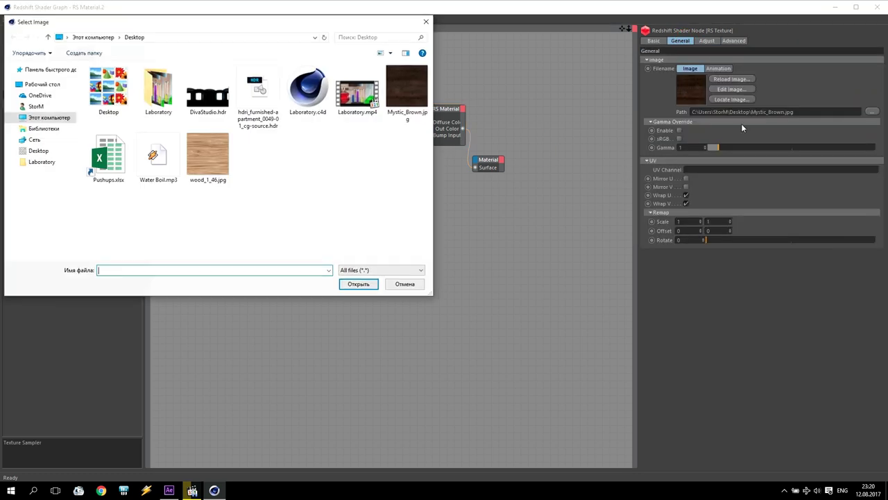
click(207, 156)
click(359, 284)
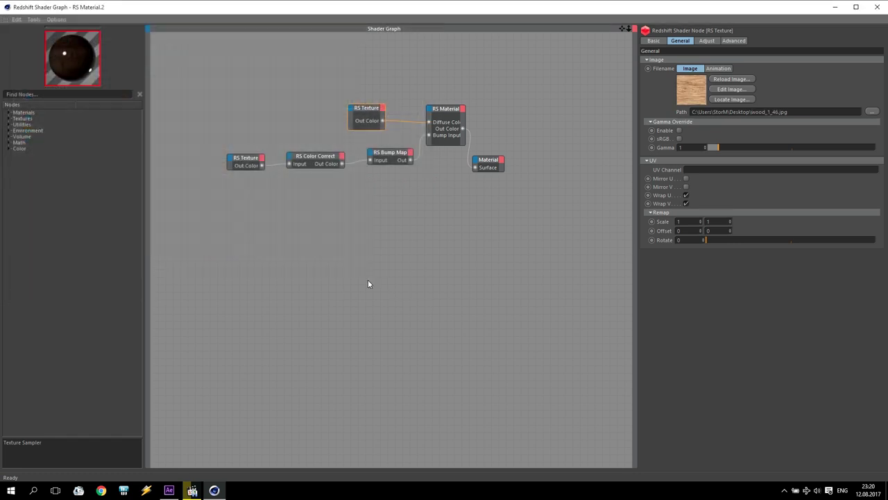
- Replace the old bump texture node with a duplicate of the wood texture node
click(250, 160)
key(Delete)
click(373, 109)
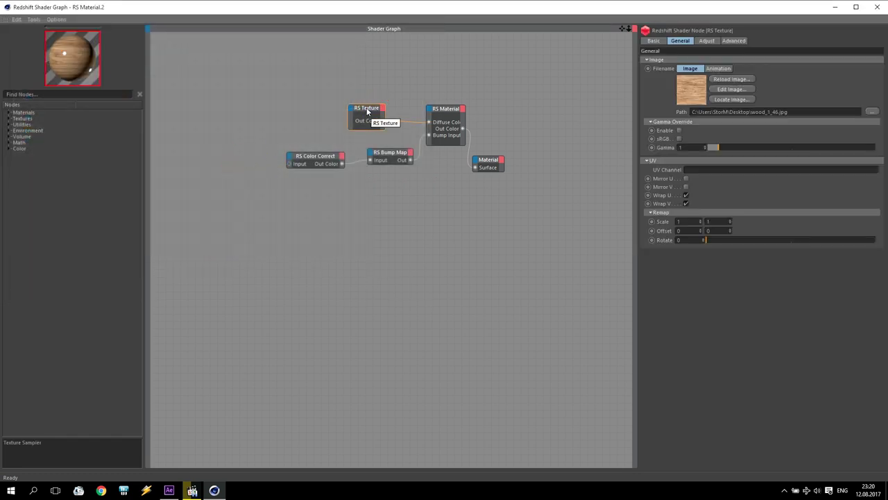
ctrl+drag(375, 111, 289, 165)
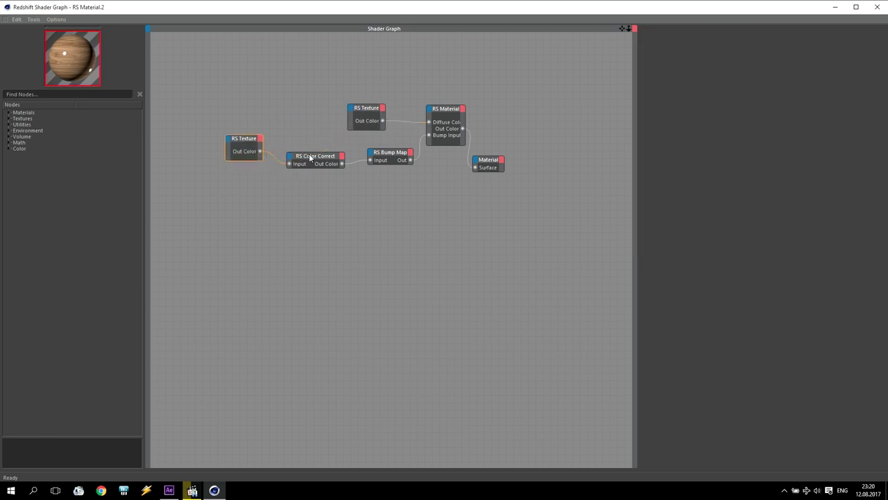
drag(250, 141, 250, 153)
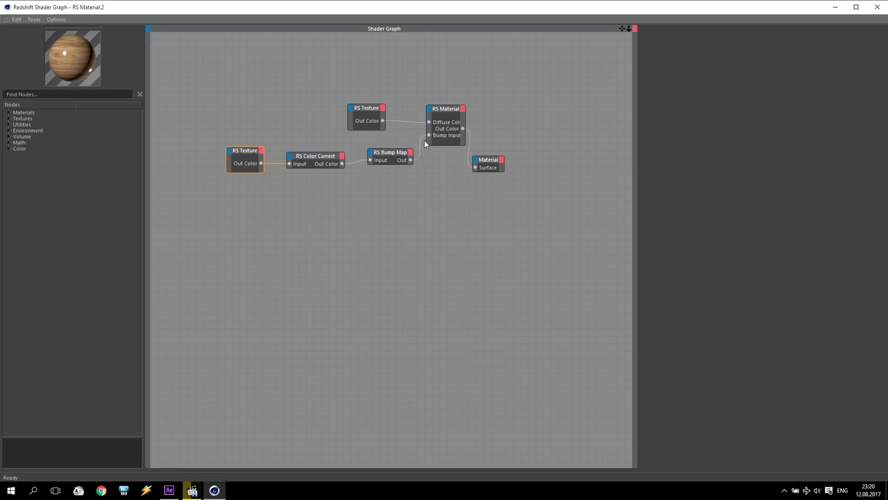
- Set the reflection roughness to 0.4 and close the shader graph and Material Editor
click(447, 121)
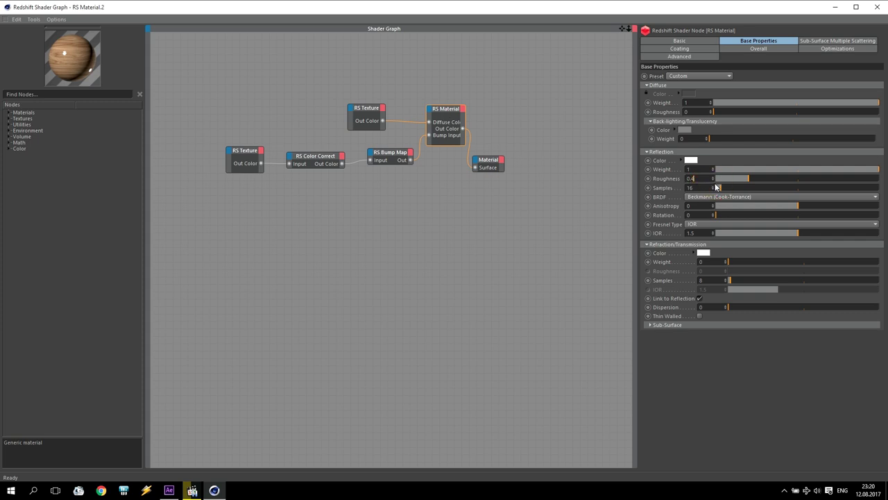
key(Return)
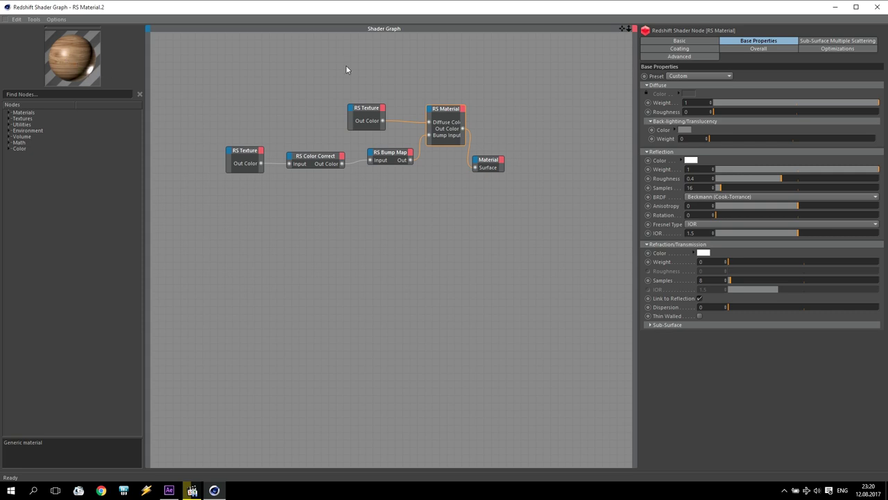
click(875, 7)
click(430, 62)
- Apply the wood material to the Table and start an interactive Redshift render in the viewport
drag(56, 393, 68, 345)
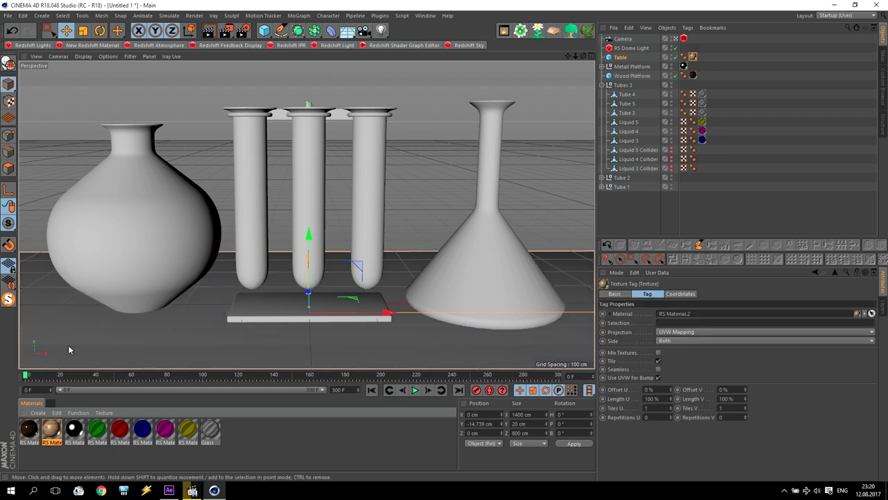
click(211, 30)
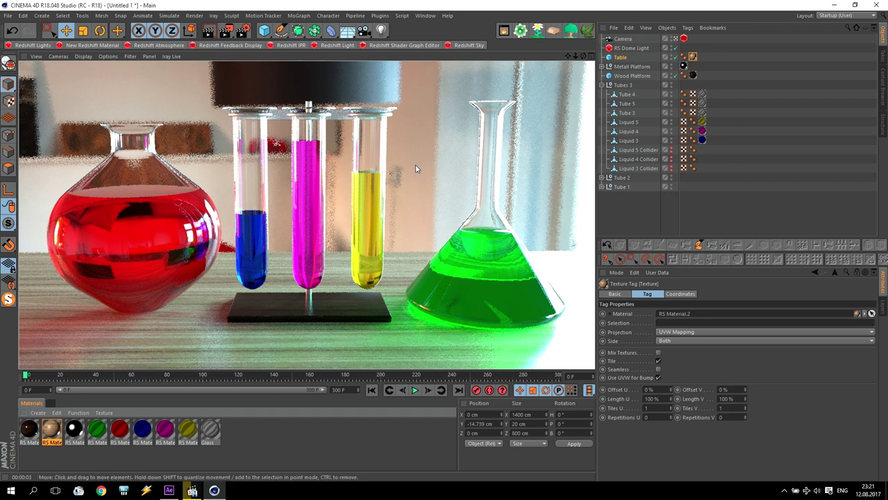
- At frame 300, dolly the Camera back from the glassware and record a position keyframe
click(624, 40)
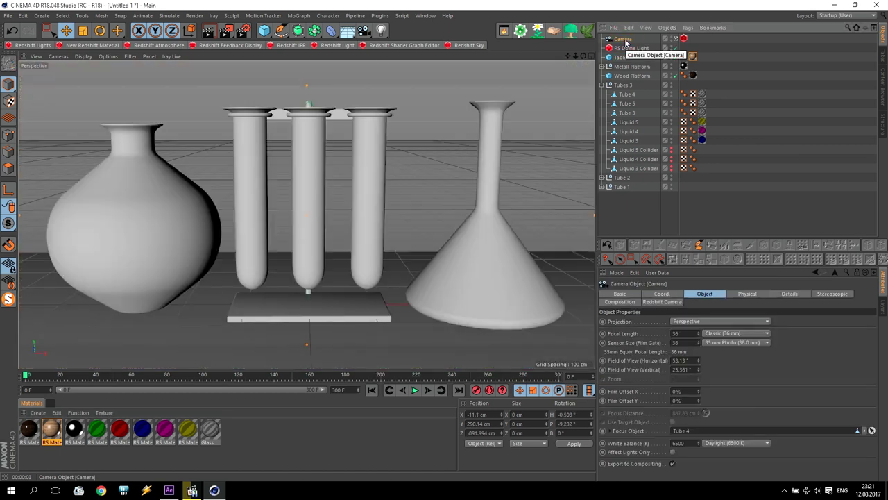
scroll(307, 216, up, 5)
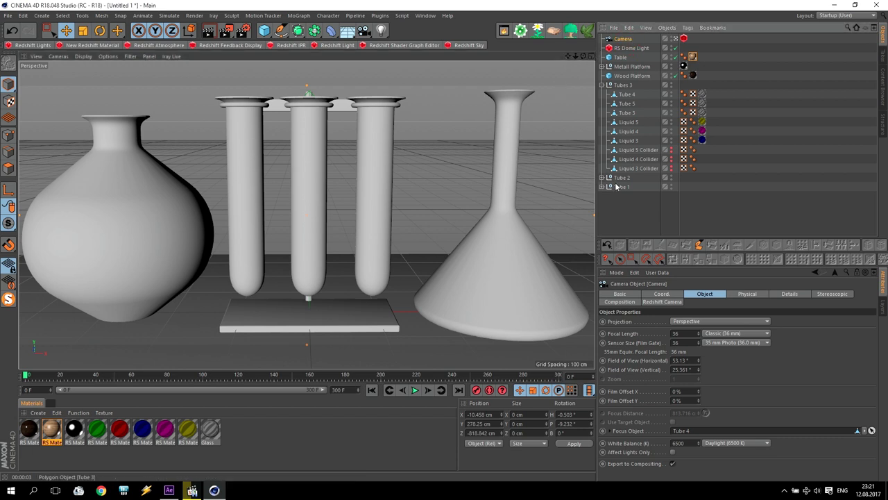
click(662, 295)
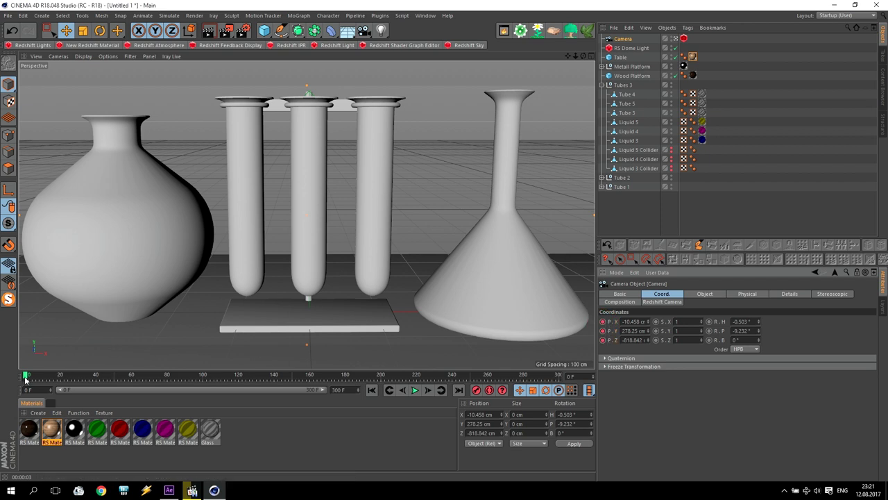
drag(28, 377, 563, 381)
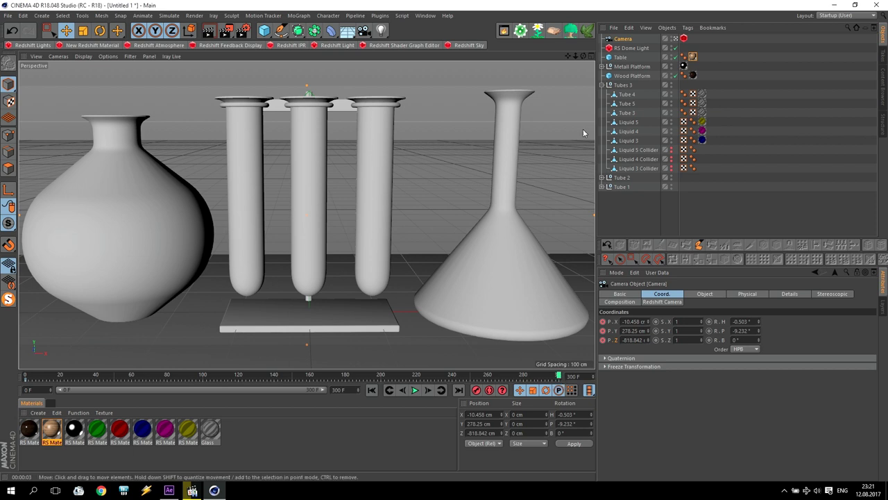
drag(575, 58, 542, 63)
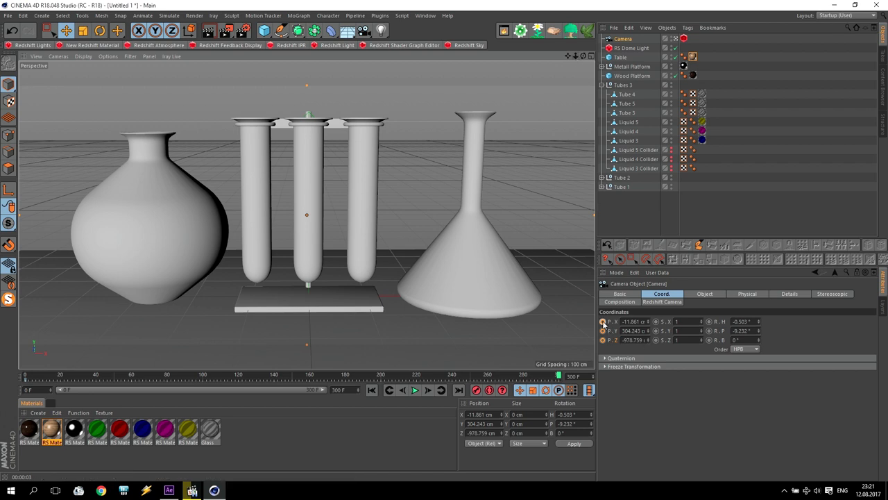
ctrl+click(603, 331)
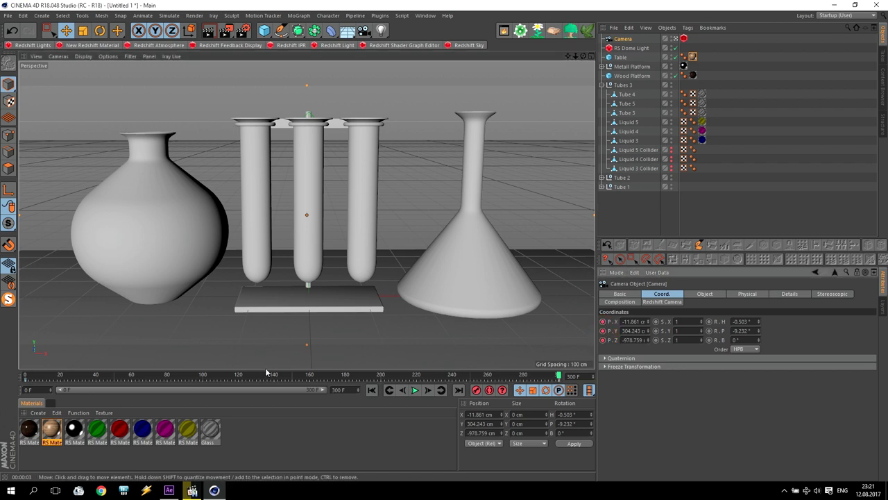
- Set the camera keyframes to Linear interpolation and play the move from frame 0
click(26, 380)
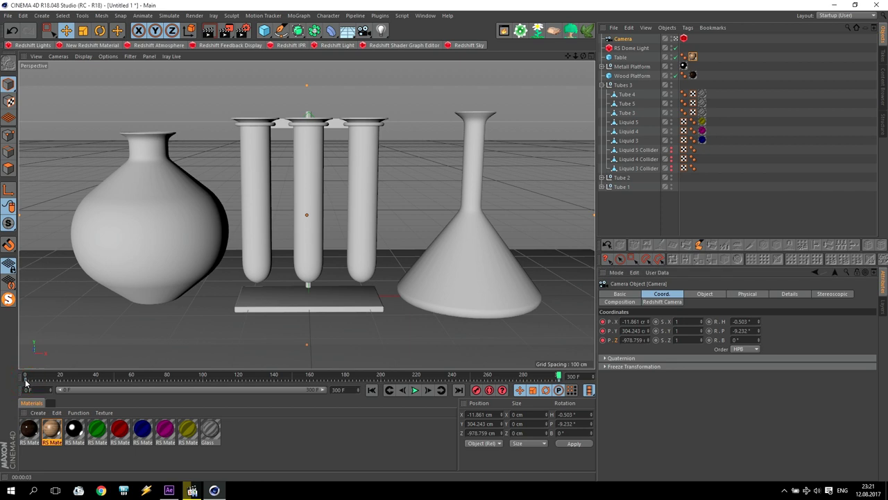
click(26, 380)
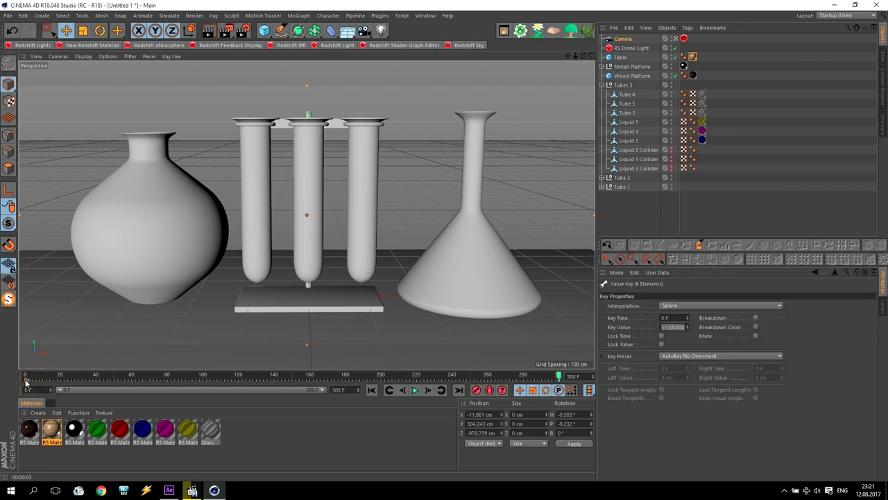
click(669, 306)
click(670, 324)
drag(559, 377, 548, 384)
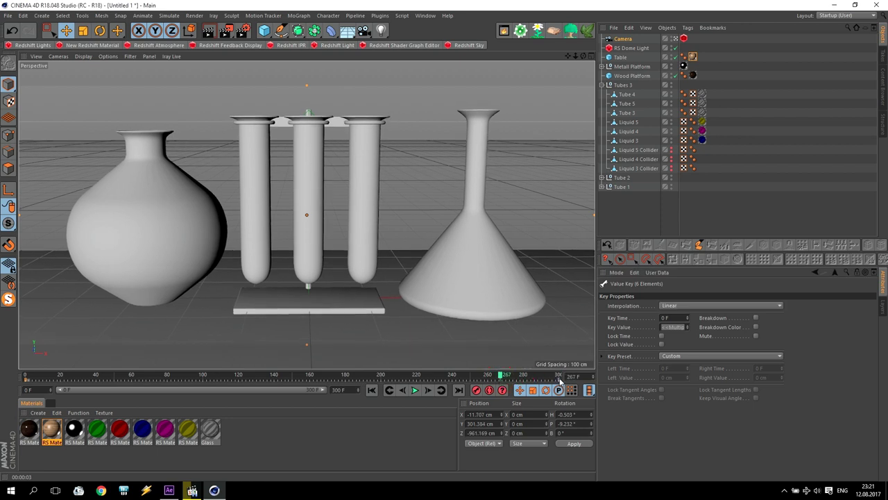
key(ctrl+z)
click(684, 306)
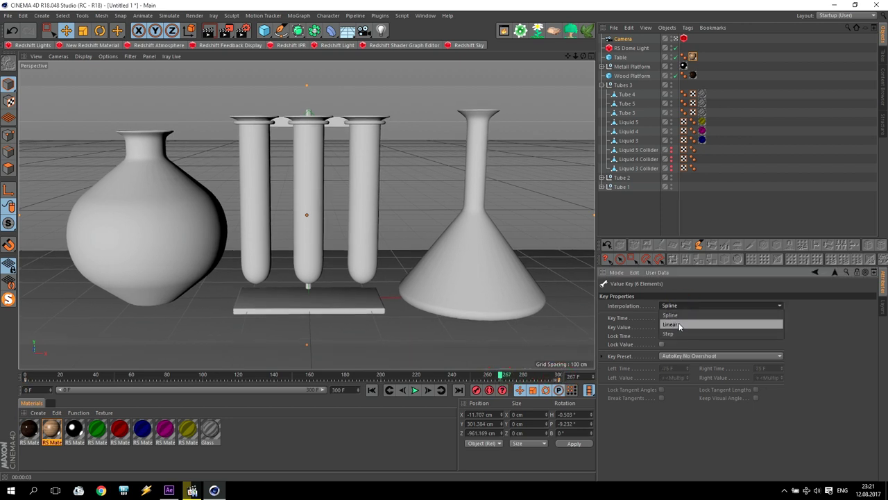
click(680, 327)
click(371, 390)
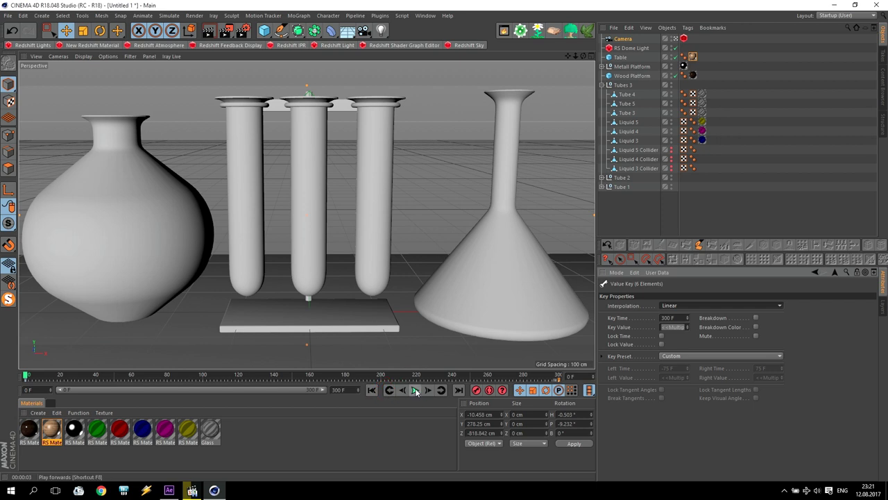
click(415, 391)
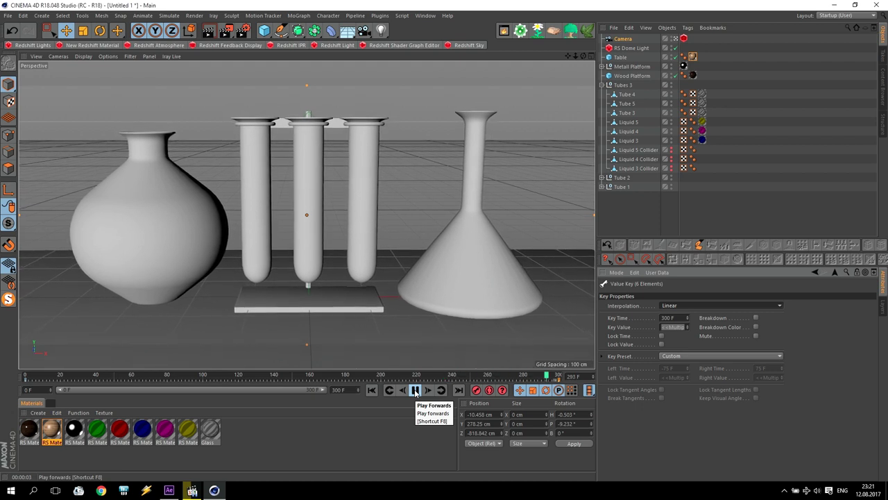
- Stop playback and set the Redshift minimum samples to 64 in Render Settings
click(415, 390)
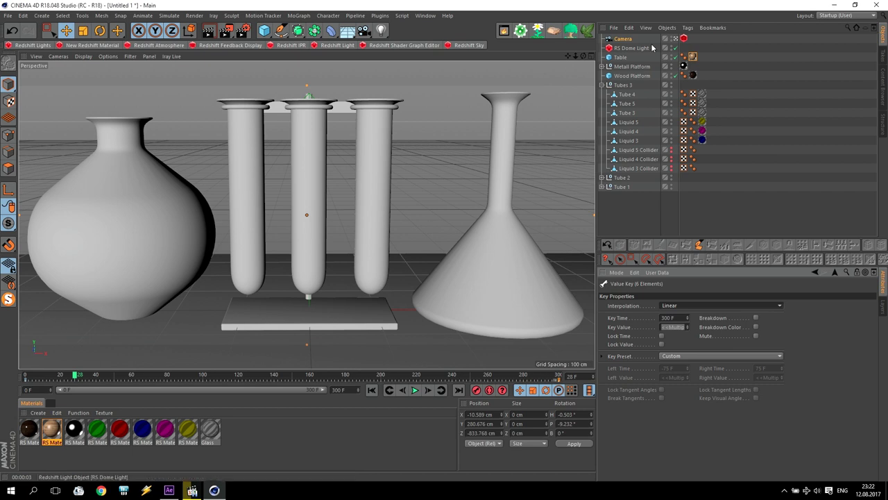
click(243, 30)
click(79, 73)
click(312, 122)
text(64)
click(306, 130)
click(286, 122)
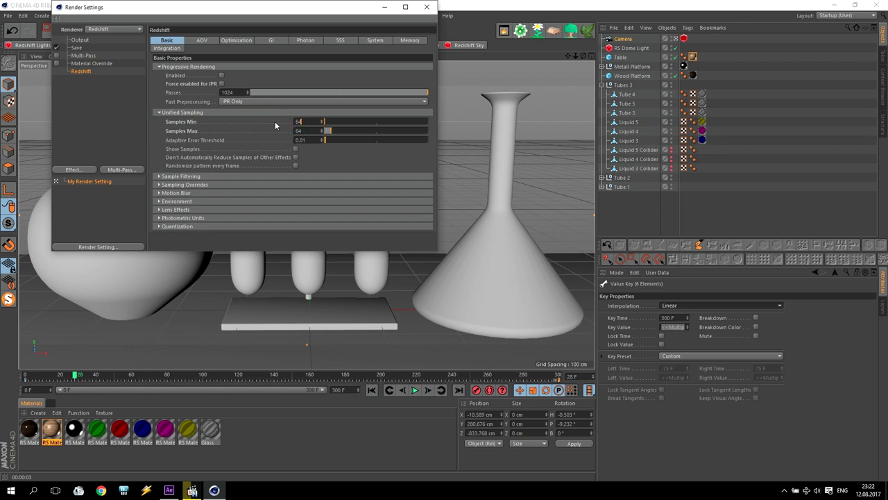
key(Return)
- In the Redshift System settings, set Bucket Size to 256, keeping Spiral bucket order
click(374, 40)
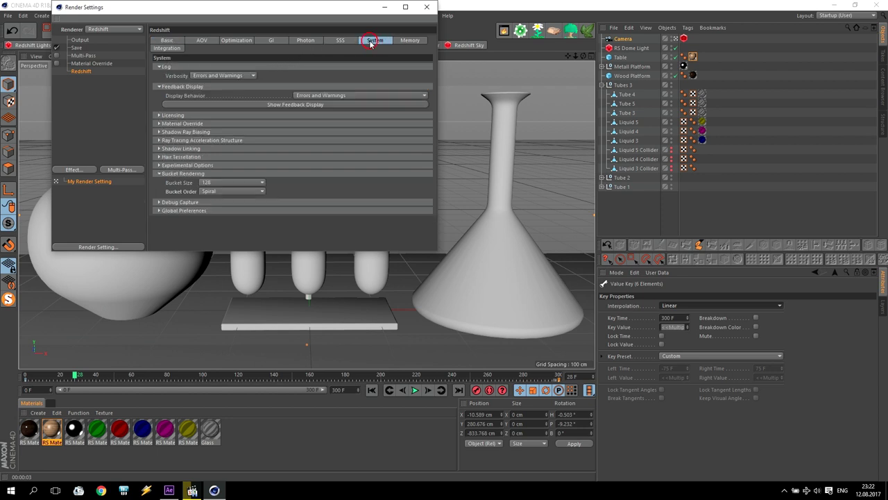
click(207, 182)
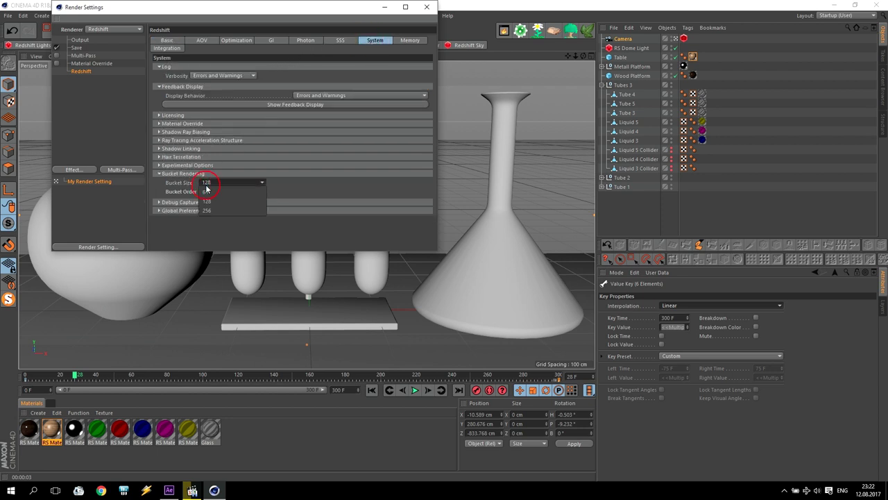
click(214, 211)
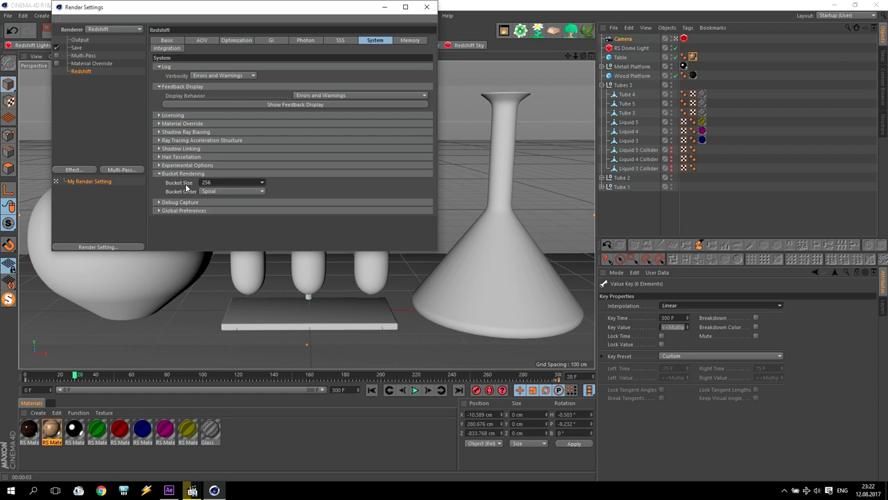
click(249, 192)
click(245, 189)
- Enable Motion Blur in the Basic Redshift settings
click(166, 41)
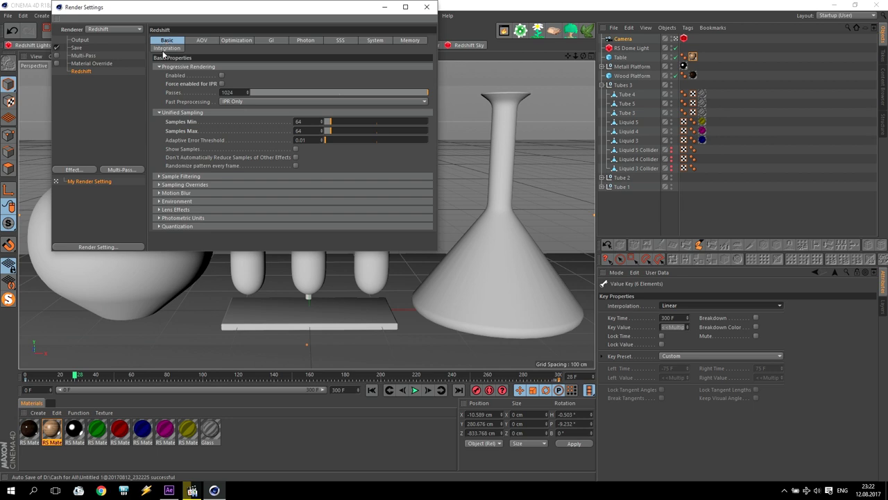
click(160, 193)
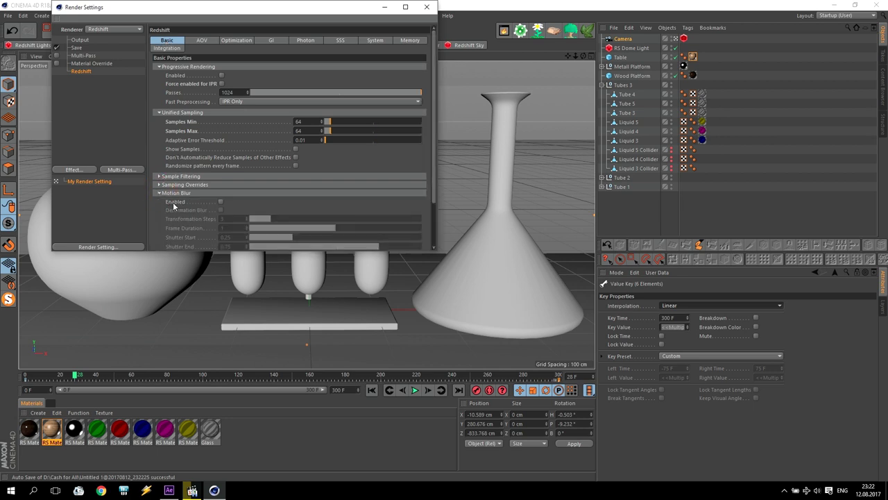
click(219, 202)
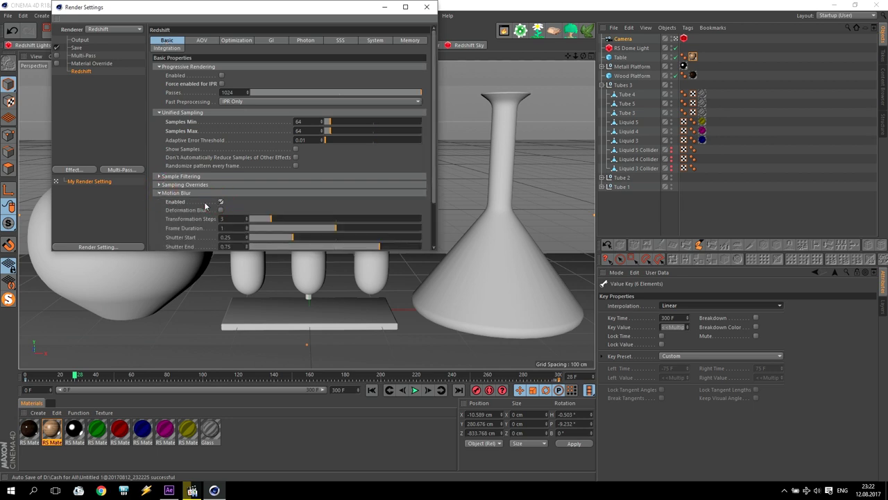
click(161, 193)
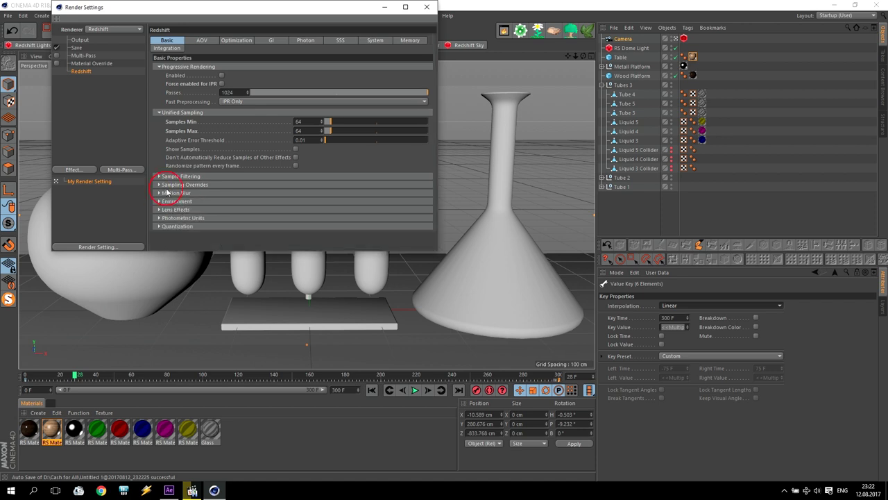
- Close the Render Settings window so the Redshift viewport render completes
click(427, 7)
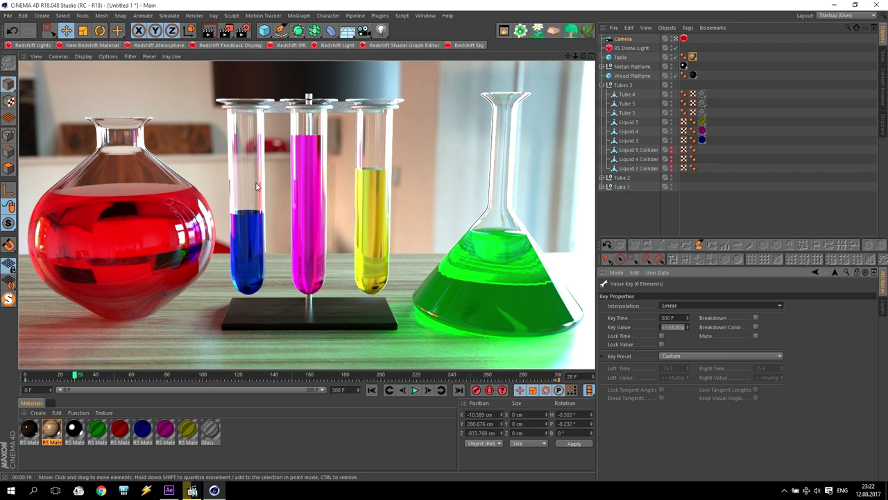
- Collapse the Tubes 3 group in the Object Manager
click(601, 85)
click(601, 84)
click(601, 85)
- Play Laboratory.mp4 in Media Player Classic, pause it, and minimize the player
key(alt+Tab)
click(386, 234)
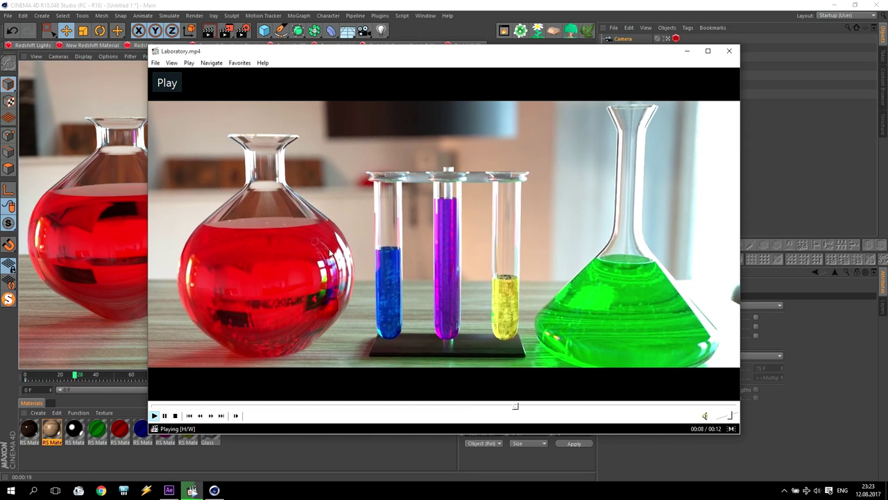
click(413, 254)
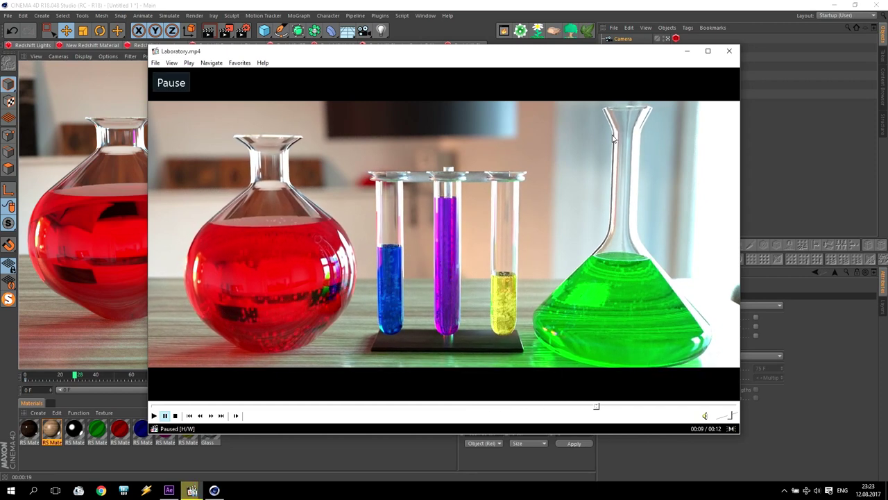
click(691, 52)
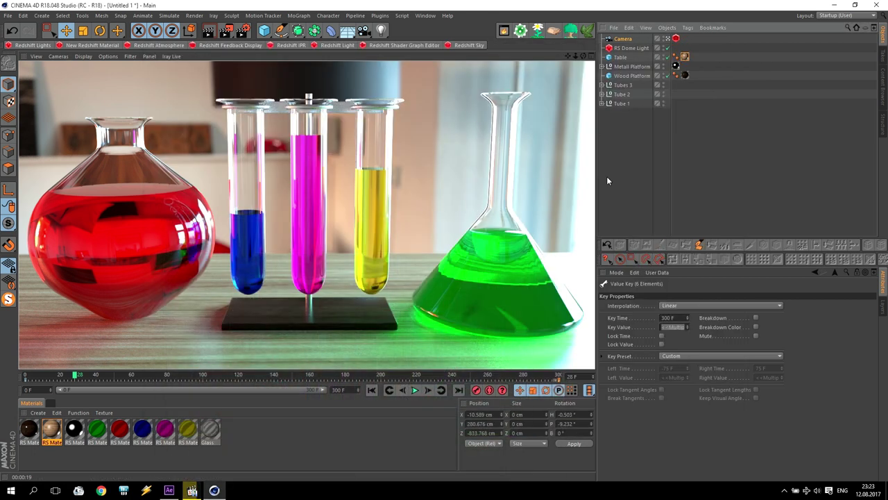